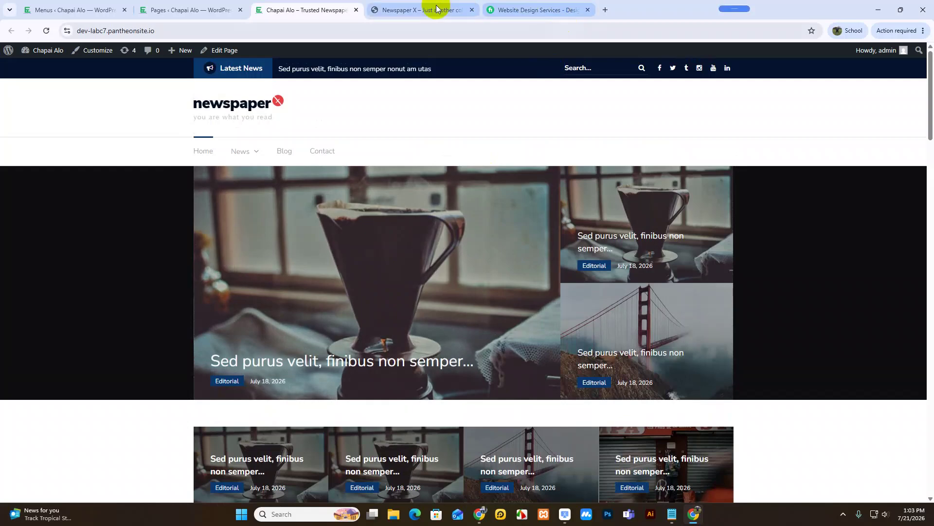
- Open the Blog page of the Newspaper X demo site and examine its sidebar widgets
{"action": "left_click_drag", "start_coordinate": [928, 438], "coordinate": [928, 58]}
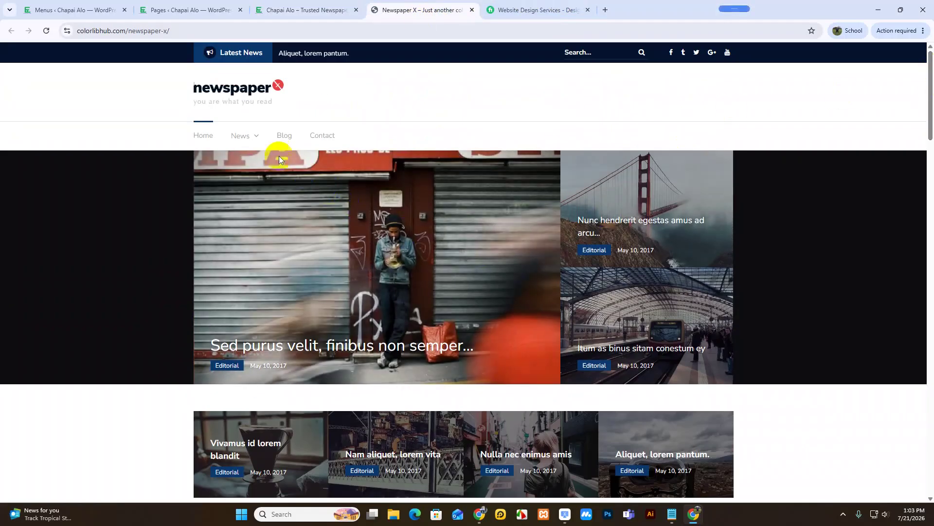
{"action": "left_click", "coordinate": [282, 138]}
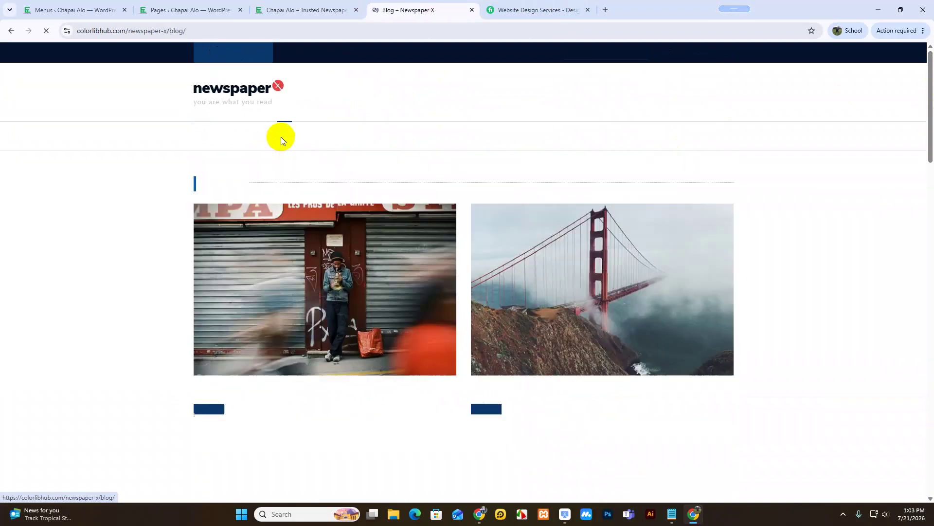
{"action": "scroll", "coordinate": [619, 326], "scroll_direction": "down", "scroll_amount": 7}
{"action": "scroll", "coordinate": [619, 326], "scroll_direction": "down", "scroll_amount": 2}
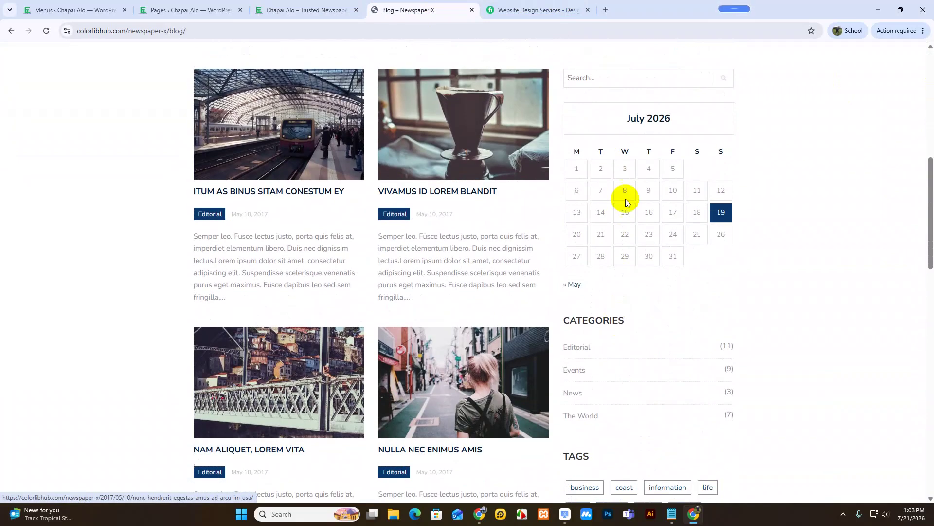
{"action": "left_click_drag", "start_coordinate": [562, 64], "coordinate": [698, 419]}
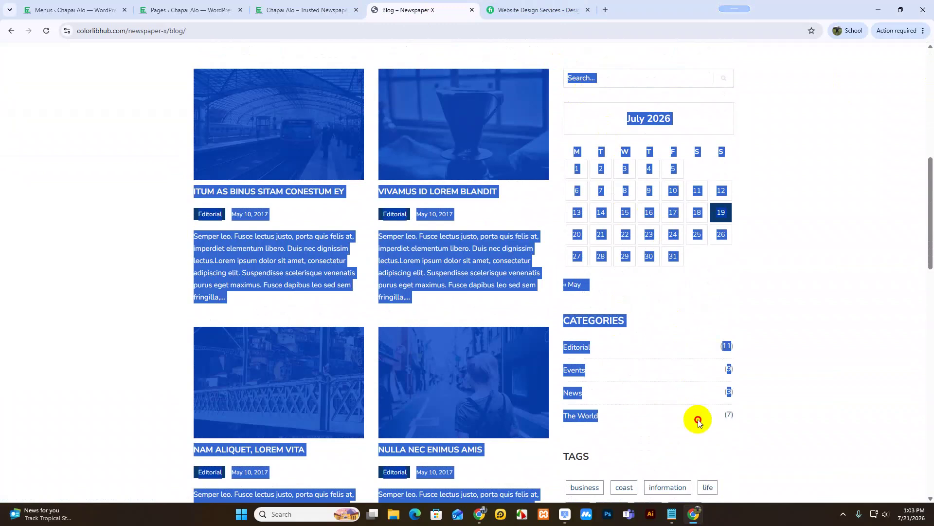
{"action": "left_click_drag", "start_coordinate": [814, 92], "coordinate": [693, 388]}
{"action": "scroll", "coordinate": [692, 321], "scroll_direction": "up", "scroll_amount": 5}
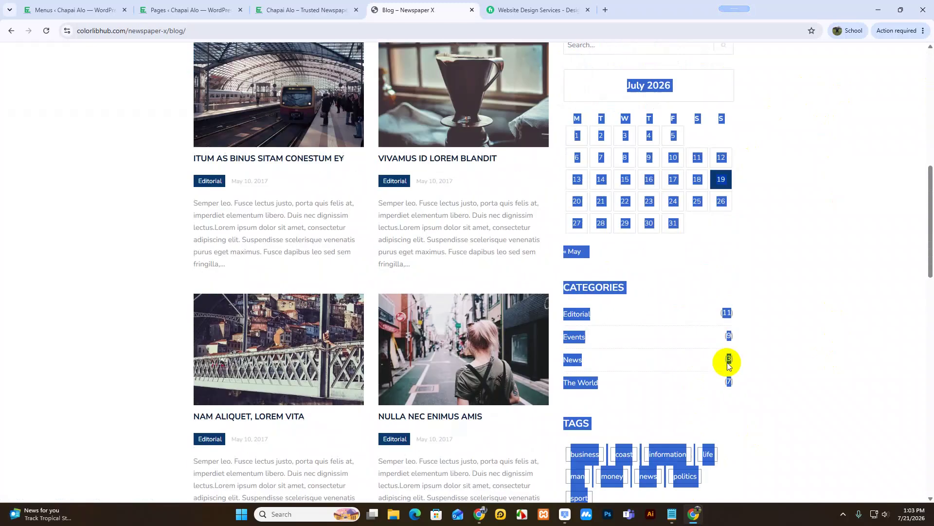
- Open the Blog page of the Chapai Alo site and compare its sidebar widgets with those of the Newspaper X demo
{"action": "left_click", "coordinate": [302, 9]}
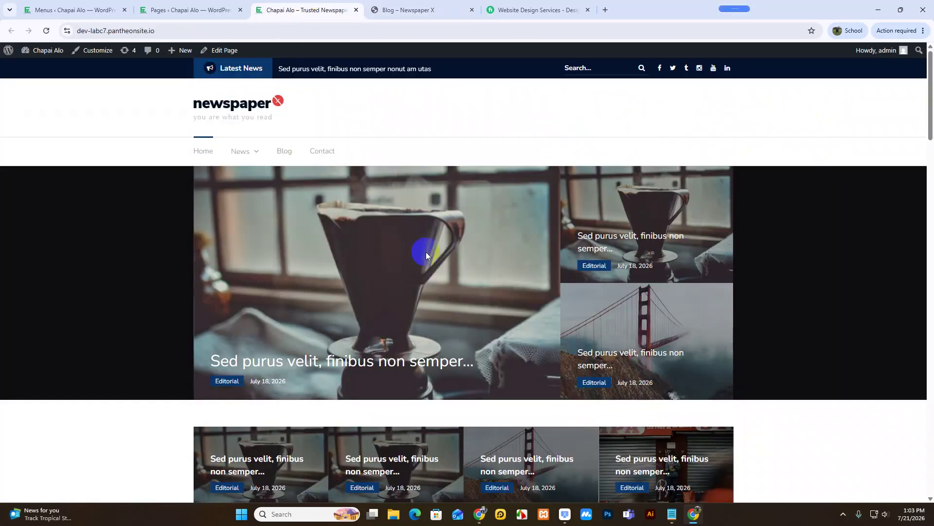
{"action": "left_click", "coordinate": [284, 149]}
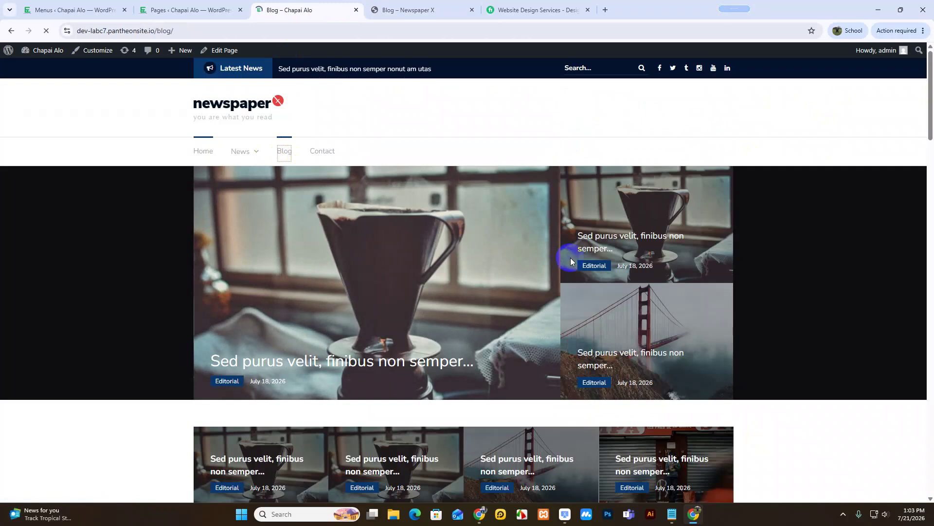
{"action": "scroll", "coordinate": [570, 258], "scroll_direction": "down", "scroll_amount": 10}
{"action": "scroll", "coordinate": [570, 258], "scroll_direction": "up", "scroll_amount": 3}
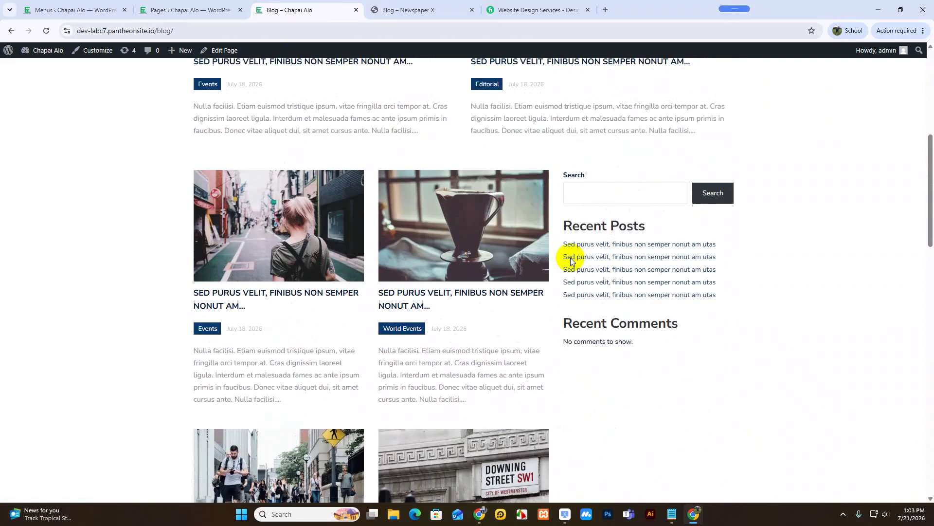
{"action": "left_click_drag", "start_coordinate": [758, 201], "coordinate": [718, 365]}
{"action": "left_click", "coordinate": [404, 8]}
{"action": "left_click", "coordinate": [723, 309]}
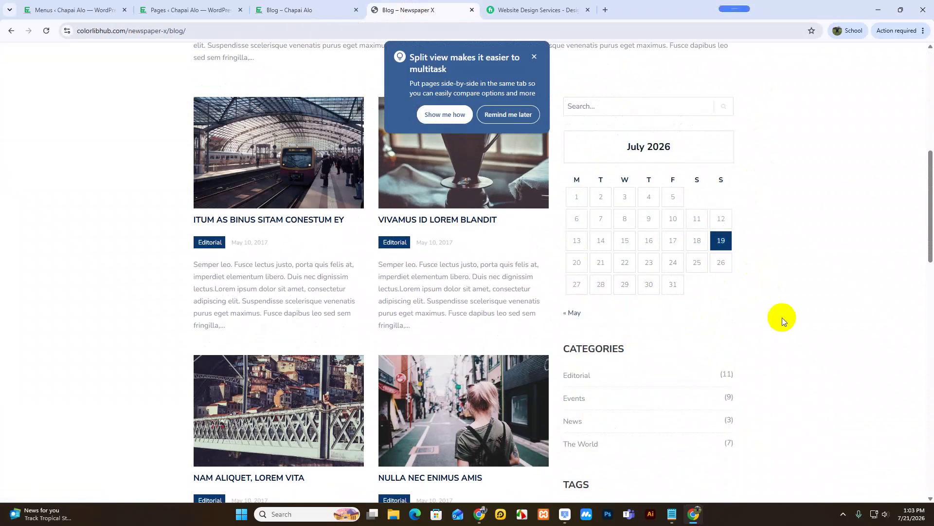
{"action": "scroll", "coordinate": [782, 318], "scroll_direction": "down", "scroll_amount": 4}
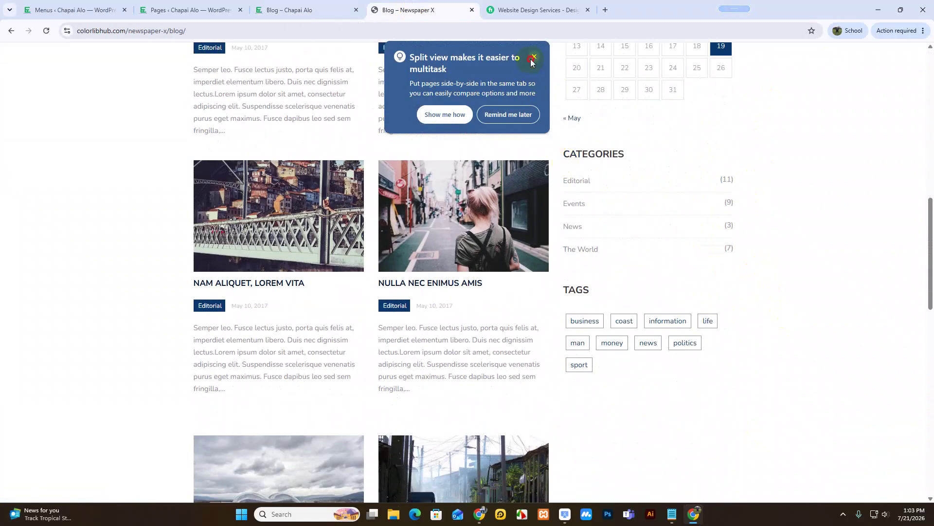
{"action": "left_click", "coordinate": [532, 58]}
{"action": "left_click", "coordinate": [273, 12]}
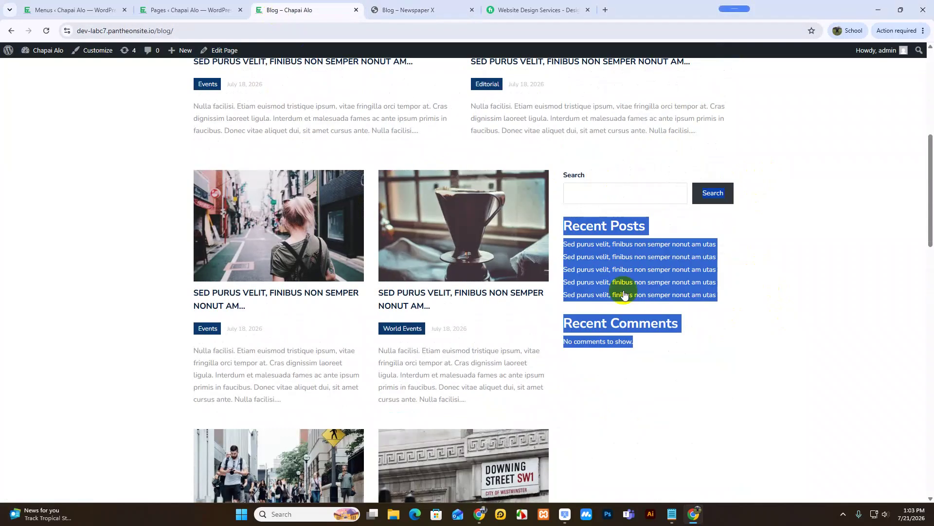
{"action": "left_click", "coordinate": [798, 312]}
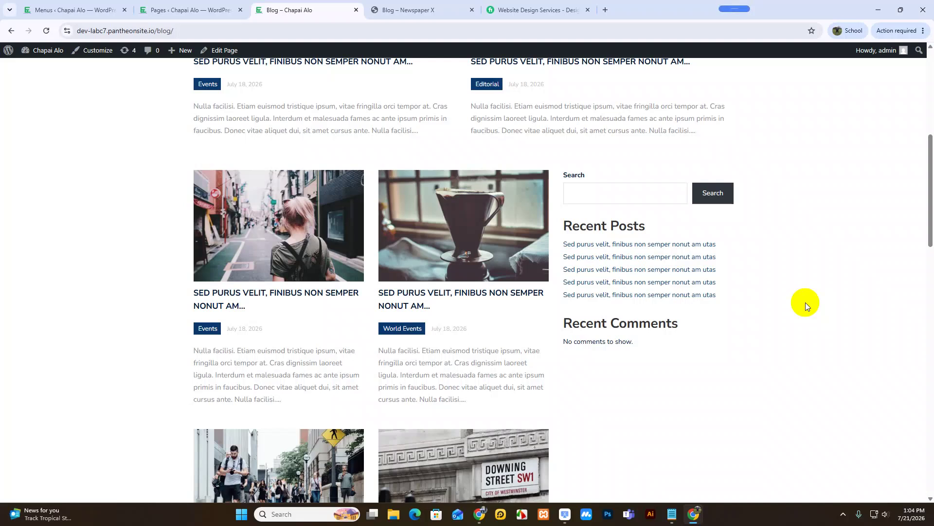
- Copy all the tag names, from business to sport, from the Tags widget on the Newspaper X demo blog
{"action": "left_click", "coordinate": [436, 13]}
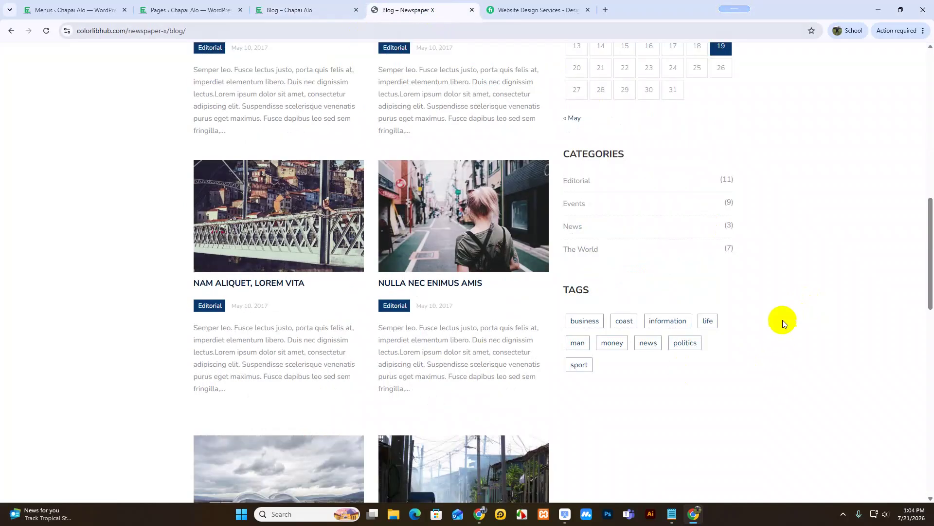
{"action": "scroll", "coordinate": [783, 317], "scroll_direction": "up", "scroll_amount": 5}
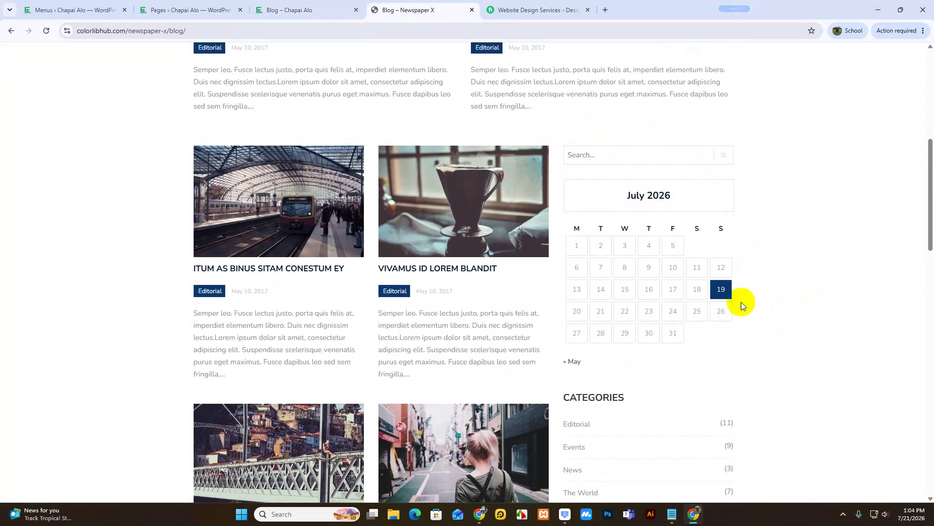
{"action": "scroll", "coordinate": [744, 311], "scroll_direction": "down", "scroll_amount": 5}
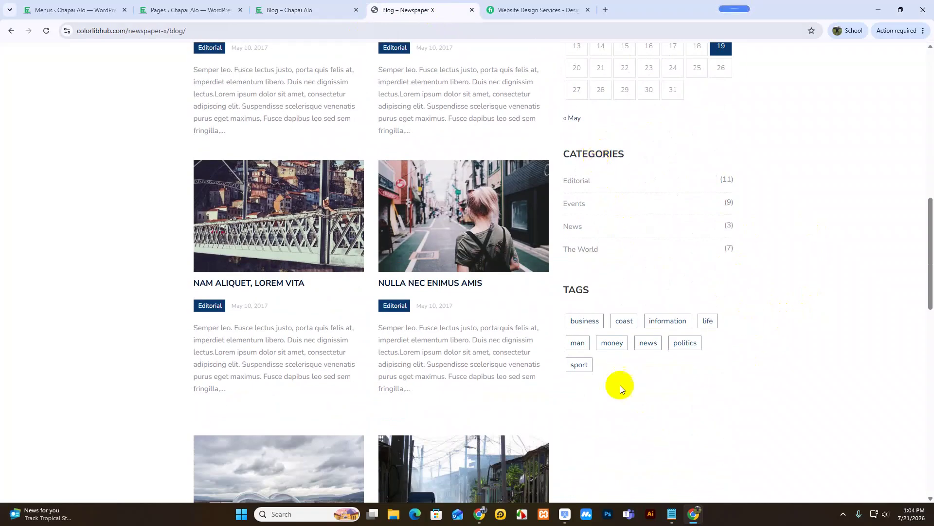
{"action": "double_click", "coordinate": [576, 290]}
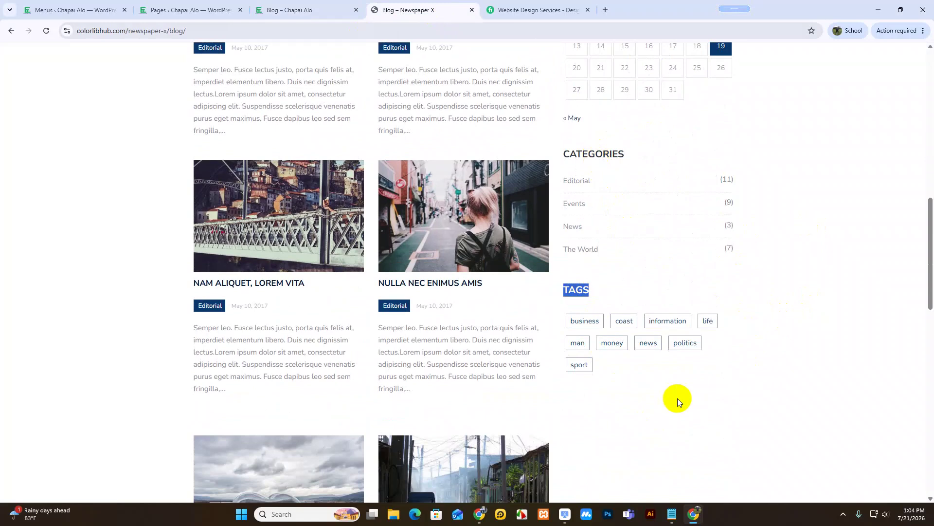
{"action": "left_click", "coordinate": [677, 399]}
{"action": "left_click_drag", "start_coordinate": [677, 398], "coordinate": [568, 325]}
{"action": "key", "text": "ctrl+c"}
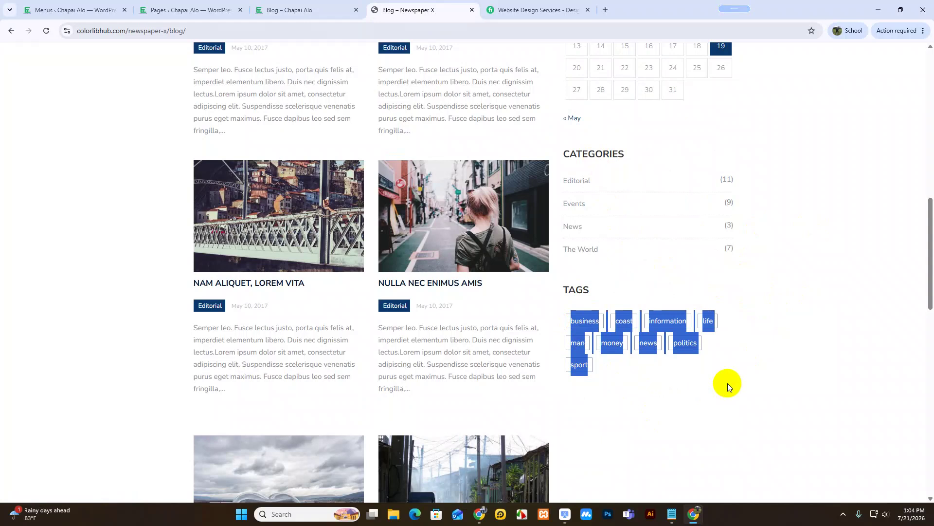
- On the WordPress post tags page, paste the copied names, cut everything after the first word and add the tag "business"
{"action": "left_click", "coordinate": [92, 11]}
{"action": "left_click", "coordinate": [47, 139]}
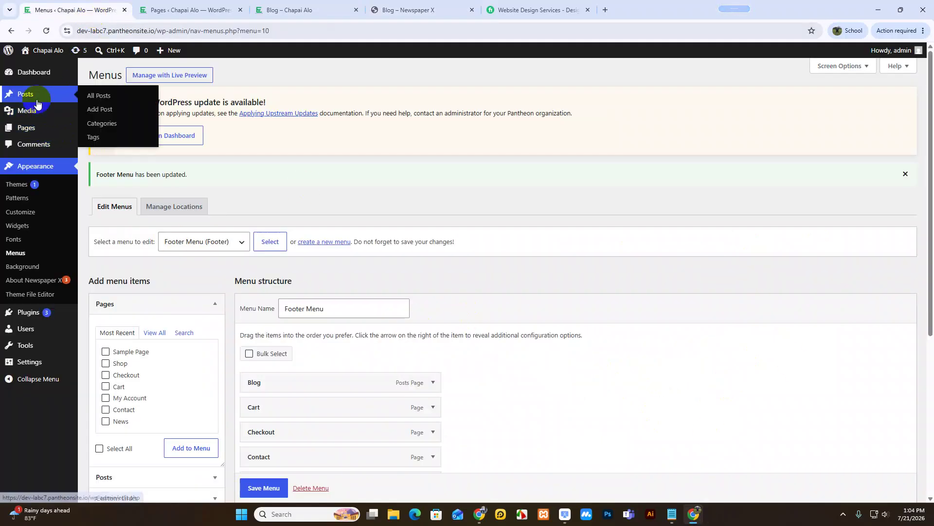
{"action": "mouse_move", "coordinate": [32, 94]}
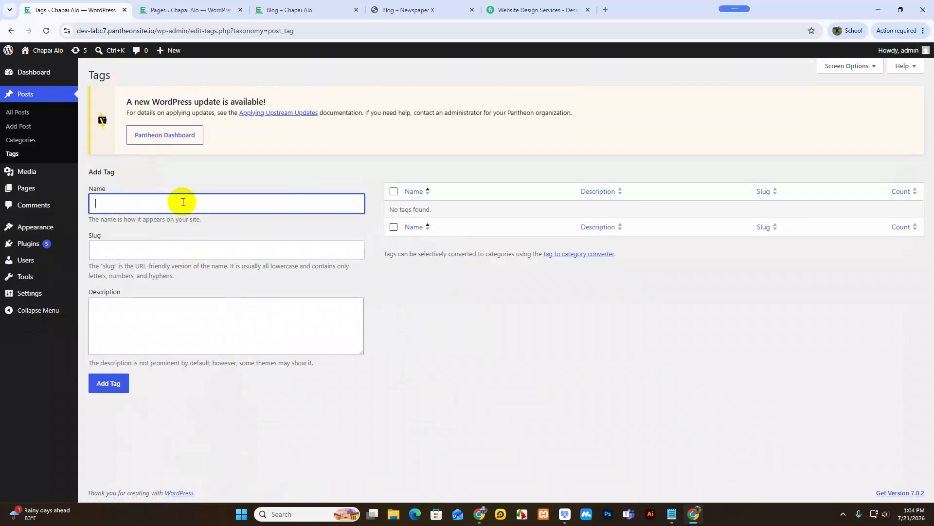
{"action": "key", "text": "ctrl+v"}
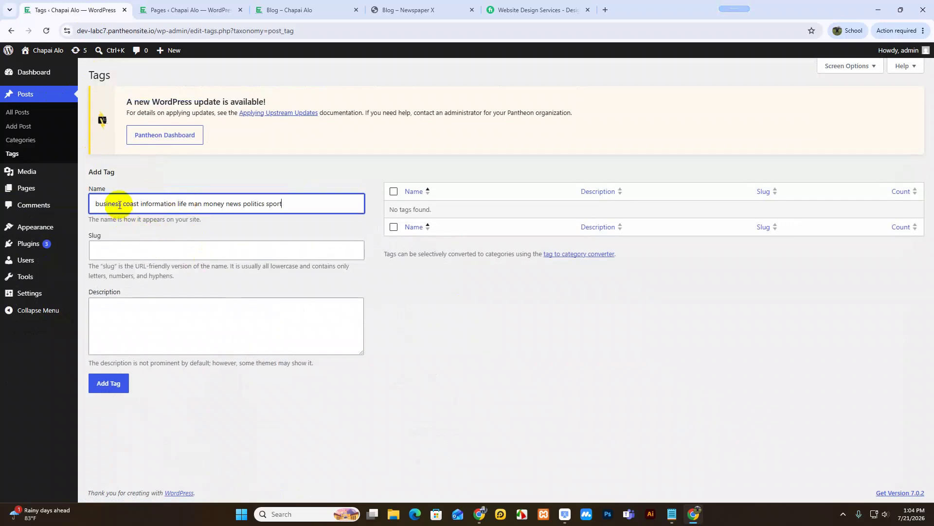
{"action": "left_click_drag", "start_coordinate": [122, 205], "coordinate": [294, 205]}
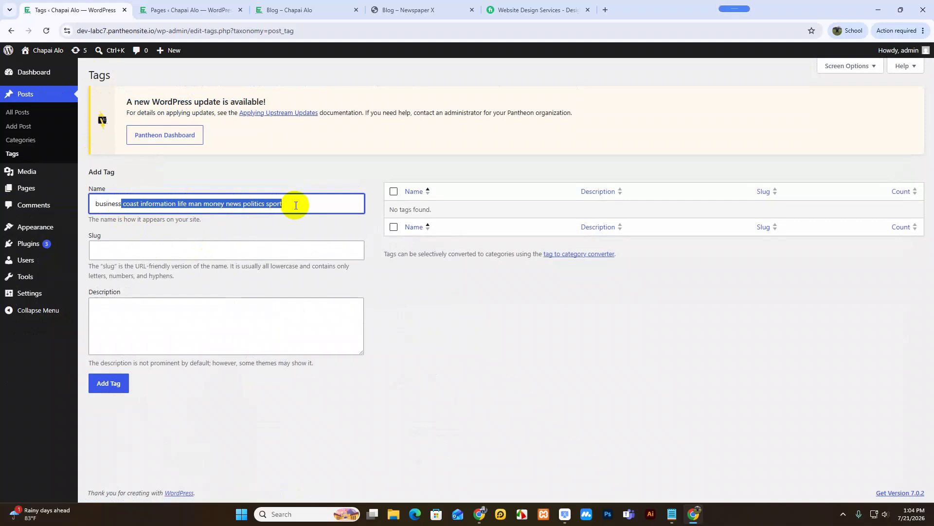
{"action": "key", "text": "ctrl+x"}
{"action": "left_click", "coordinate": [109, 382]}
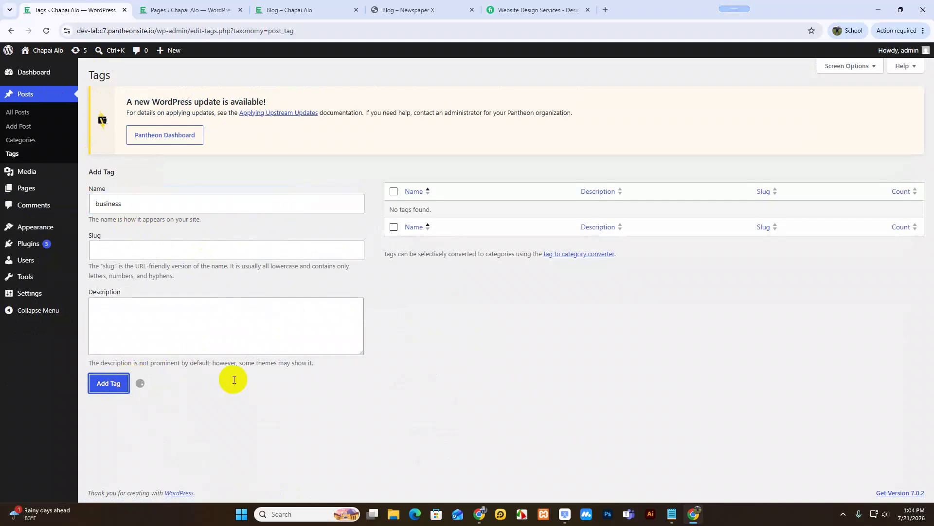
- Paste the remaining names as a new tag name, keep only "coast" and add the tag
{"action": "left_click", "coordinate": [124, 237]}
{"action": "key", "text": "ctrl+v"}
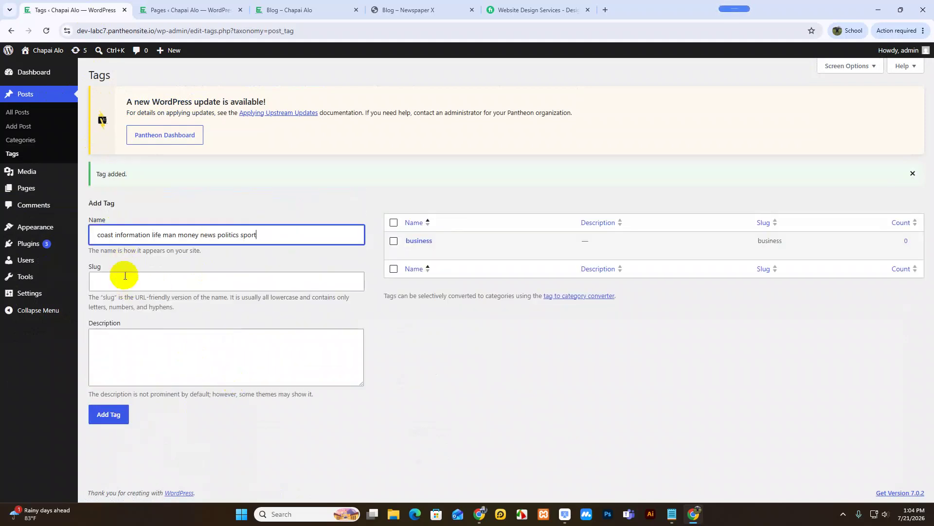
{"action": "left_click", "coordinate": [521, 8]}
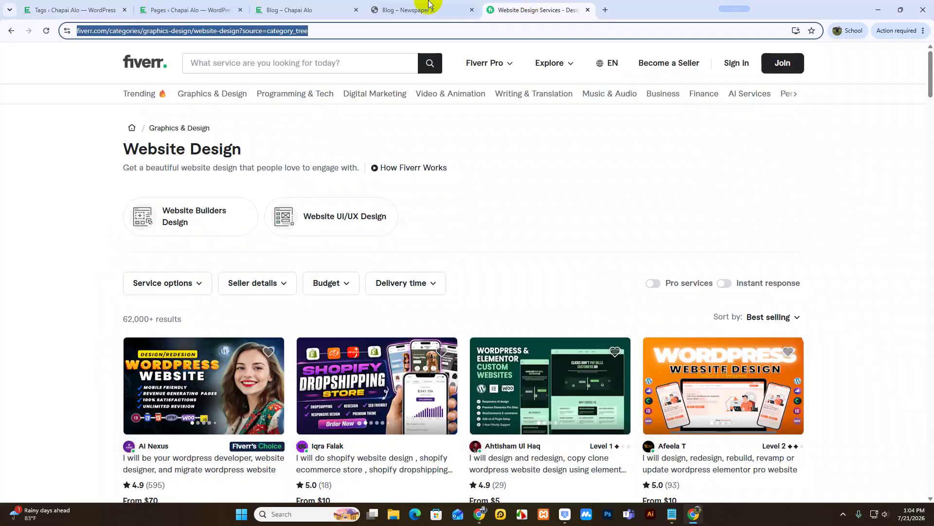
{"action": "left_click", "coordinate": [419, 6]}
{"action": "left_click", "coordinate": [714, 261]}
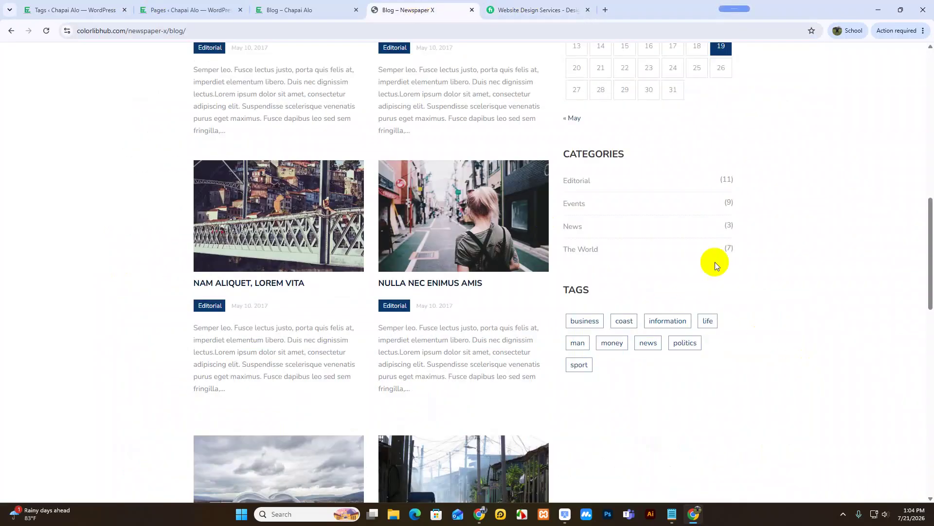
{"action": "left_click", "coordinate": [59, 11]}
{"action": "left_click_drag", "start_coordinate": [113, 234], "coordinate": [317, 235]}
{"action": "key", "text": "BackSpace"}
{"action": "left_click", "coordinate": [108, 414]}
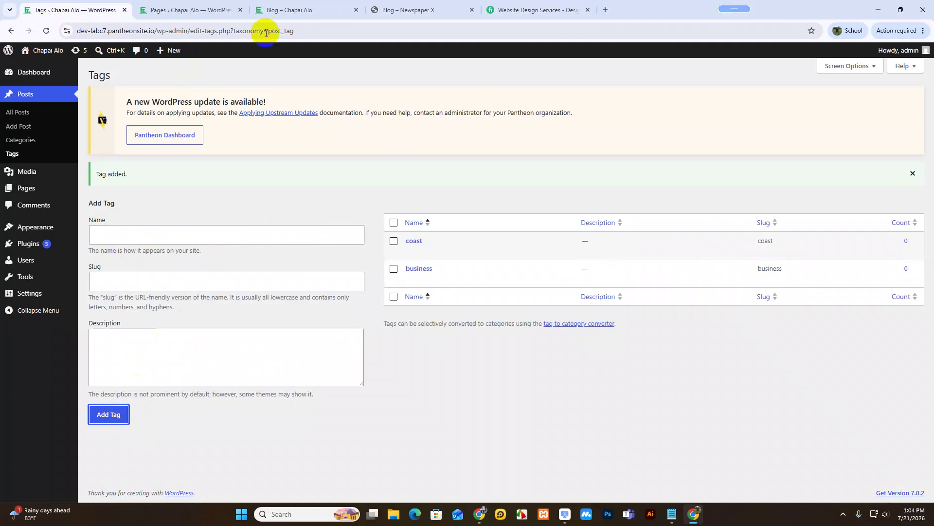
- Reduce the remaining list of names to "information", copying the rest for reuse, and add it as a tag
{"action": "left_click", "coordinate": [396, 10]}
{"action": "left_click", "coordinate": [118, 18]}
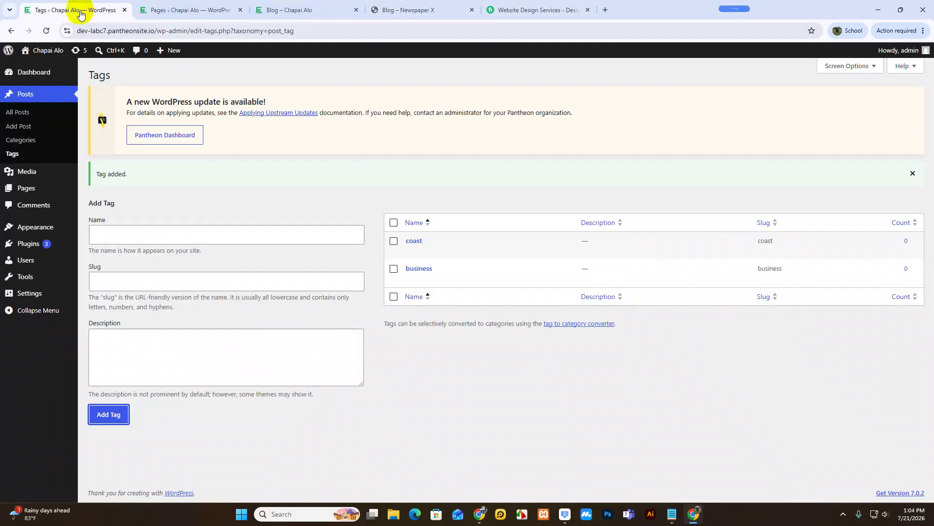
{"action": "left_click", "coordinate": [97, 235]}
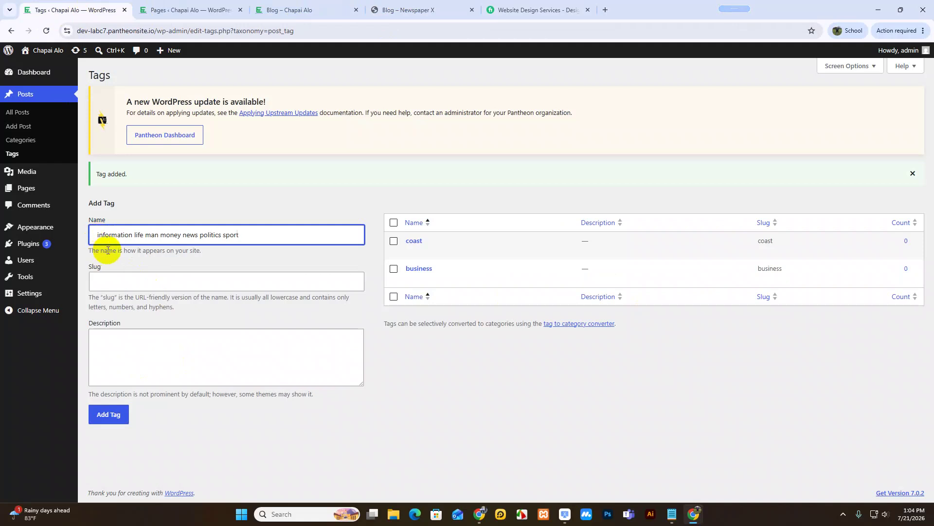
{"action": "key", "text": "Home"}
{"action": "key", "text": "Delete"}
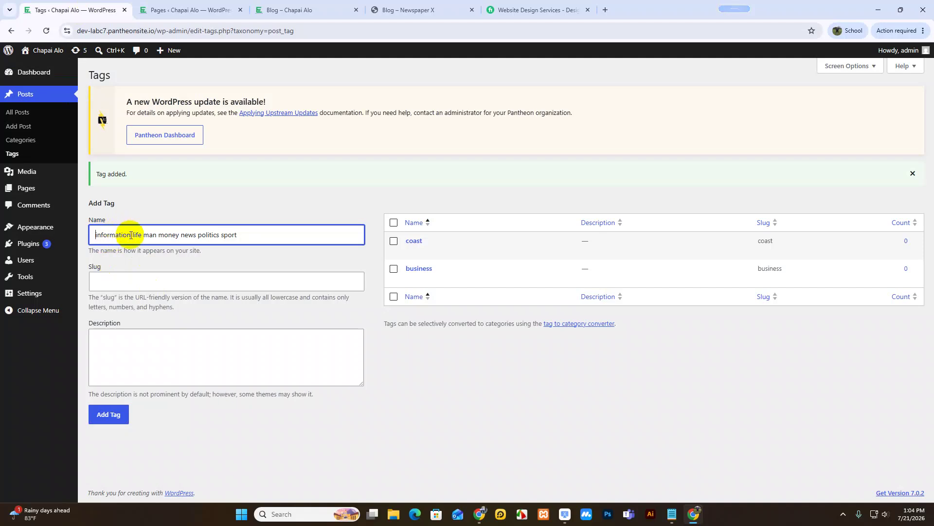
{"action": "left_click_drag", "start_coordinate": [127, 234], "coordinate": [273, 237]}
{"action": "key", "text": "ctrl+c"}
{"action": "key", "text": "BackSpace"}
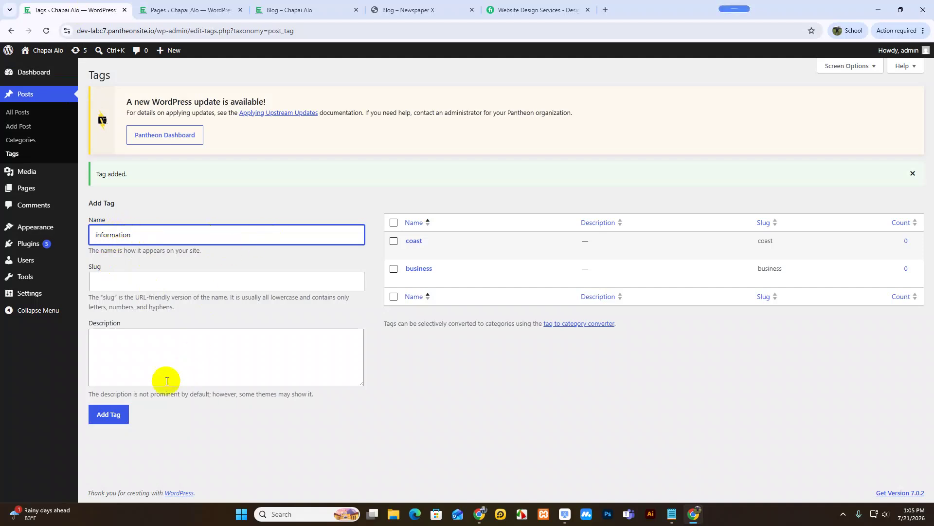
{"action": "left_click", "coordinate": [115, 415]}
- Paste the remaining names as a new tag name, keep only "life" and add it as a tag
{"action": "left_click", "coordinate": [123, 229]}
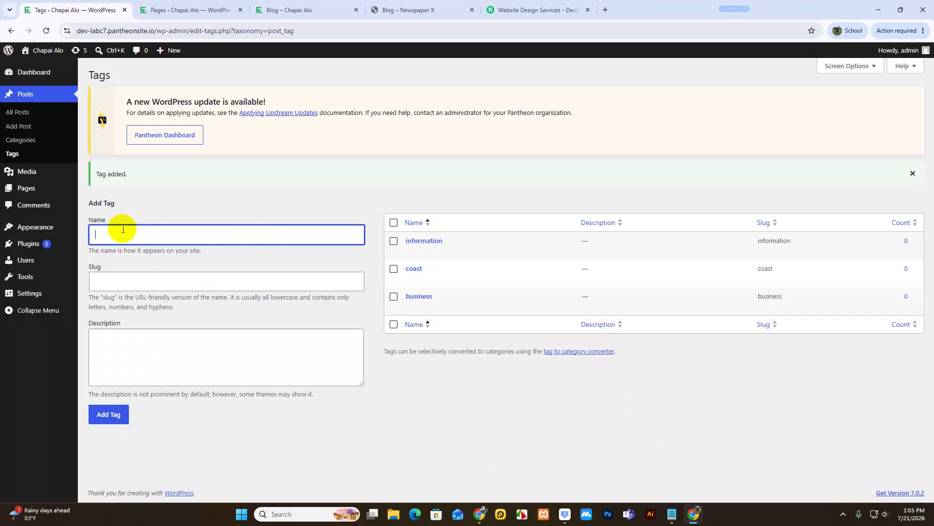
{"action": "key", "text": "ctrl+v"}
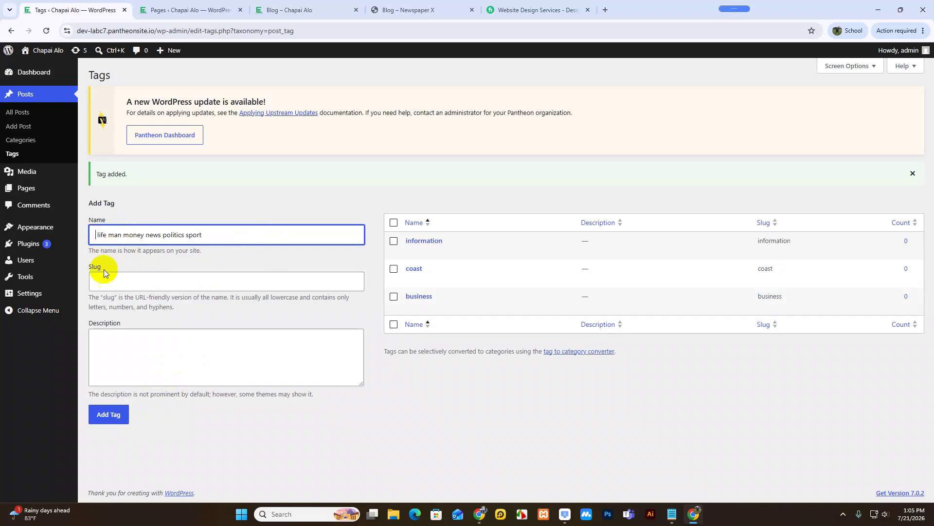
{"action": "key", "text": "BackSpace"}
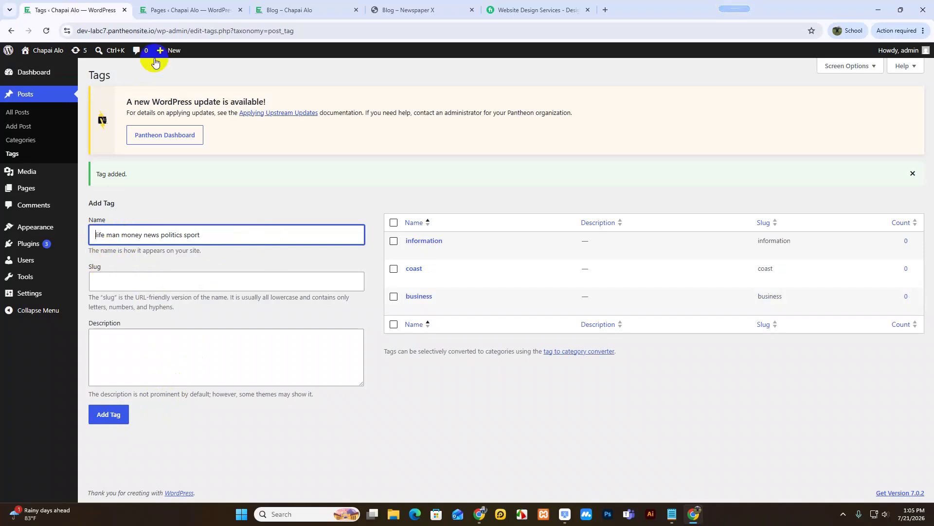
{"action": "left_click", "coordinate": [395, 11]}
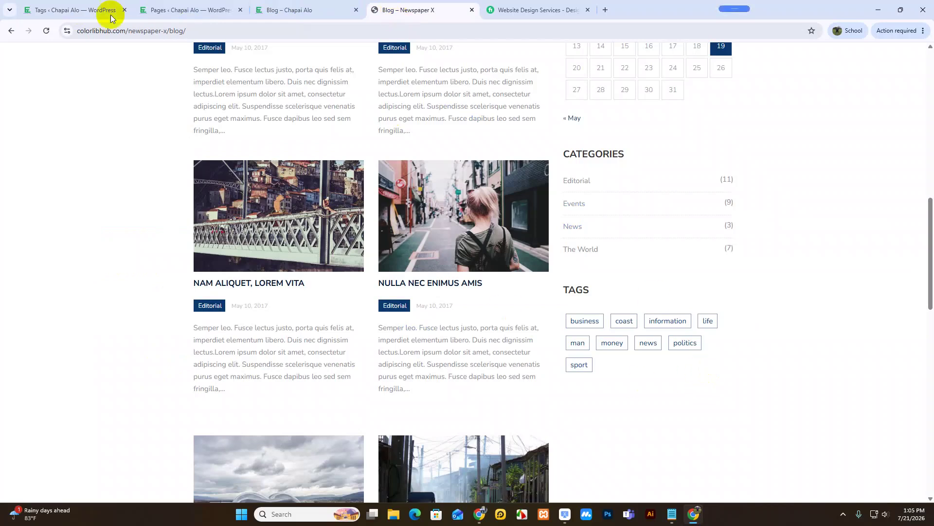
{"action": "left_click", "coordinate": [64, 10]}
{"action": "left_click", "coordinate": [105, 238]}
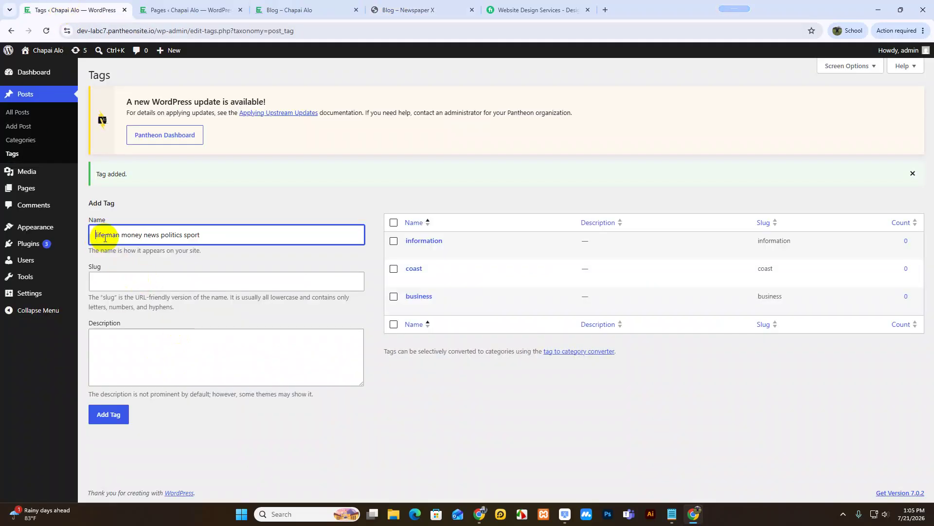
{"action": "left_click_drag", "start_coordinate": [105, 234], "coordinate": [275, 236]}
{"action": "key", "text": "BackSpace"}
{"action": "left_click", "coordinate": [108, 415]}
- Reduce the pasted names to "man", copying the rest for reuse, and add it as a tag
{"action": "left_click", "coordinate": [110, 236]}
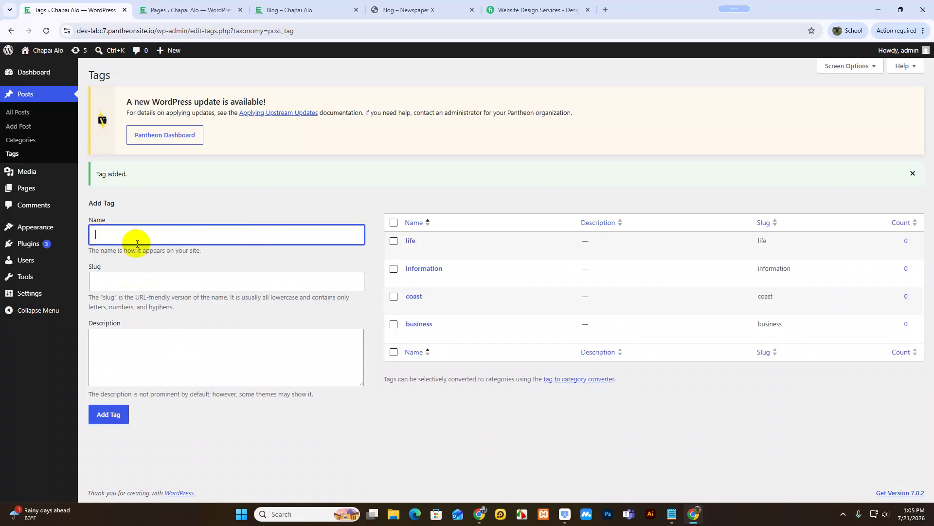
{"action": "key", "text": "BackSpace"}
{"action": "left_click_drag", "start_coordinate": [111, 234], "coordinate": [267, 233]}
{"action": "key", "text": "ctrl+c"}
{"action": "key", "text": "BackSpace"}
{"action": "left_click", "coordinate": [119, 420]}
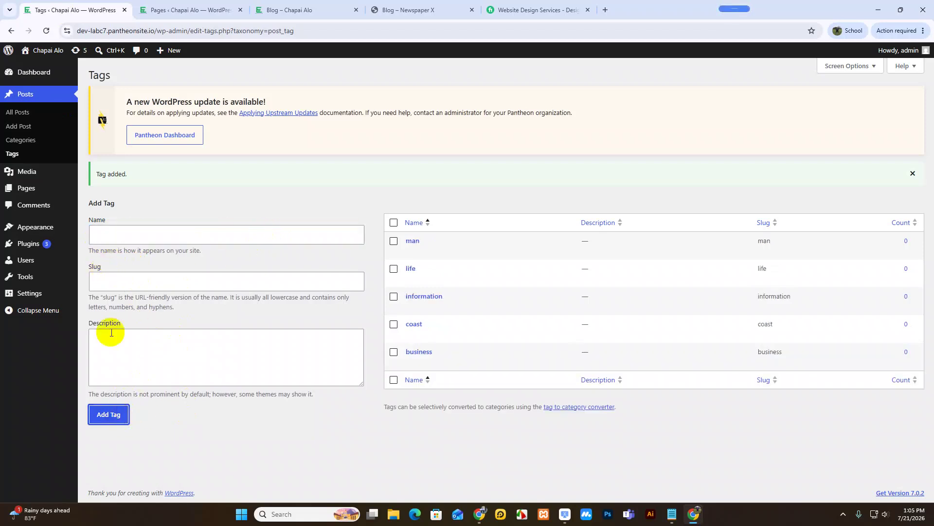
- Paste the remaining names, cut everything after "money" and add that word as a tag
{"action": "left_click", "coordinate": [99, 231]}
{"action": "key", "text": "ctrl+v"}
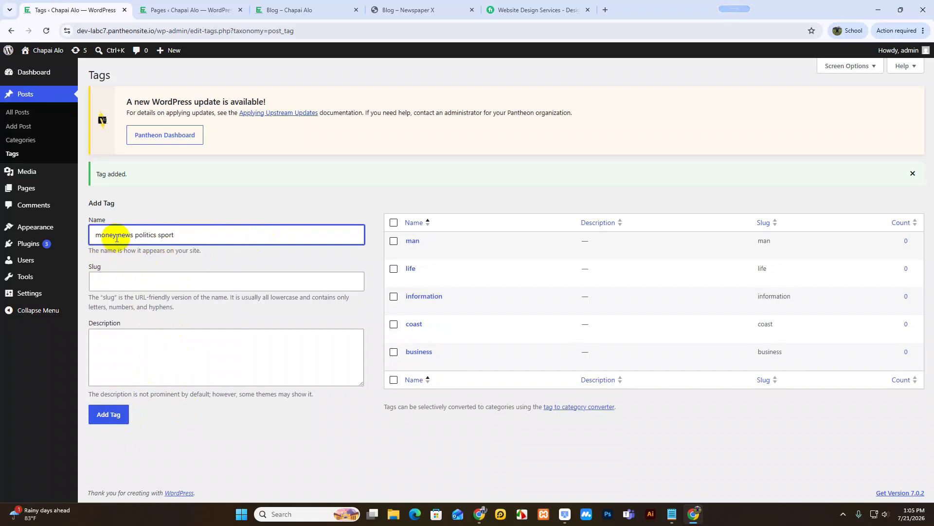
{"action": "left_click_drag", "start_coordinate": [118, 235], "coordinate": [281, 234]}
{"action": "key", "text": "ctrl+x"}
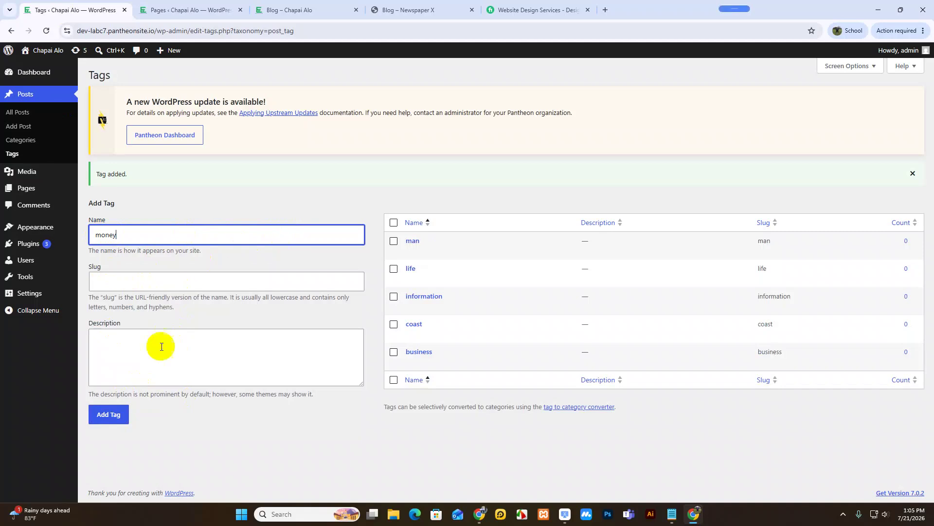
{"action": "left_click", "coordinate": [121, 411]}
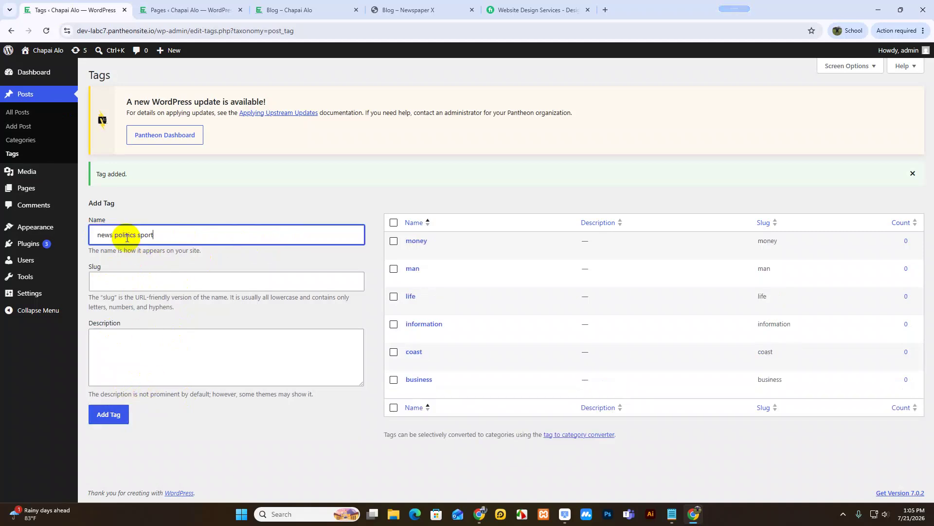
- Add the tags "news" and "politics" one after the other, cutting the leftover names each time for reuse
{"action": "left_click_drag", "start_coordinate": [112, 236], "coordinate": [209, 237]}
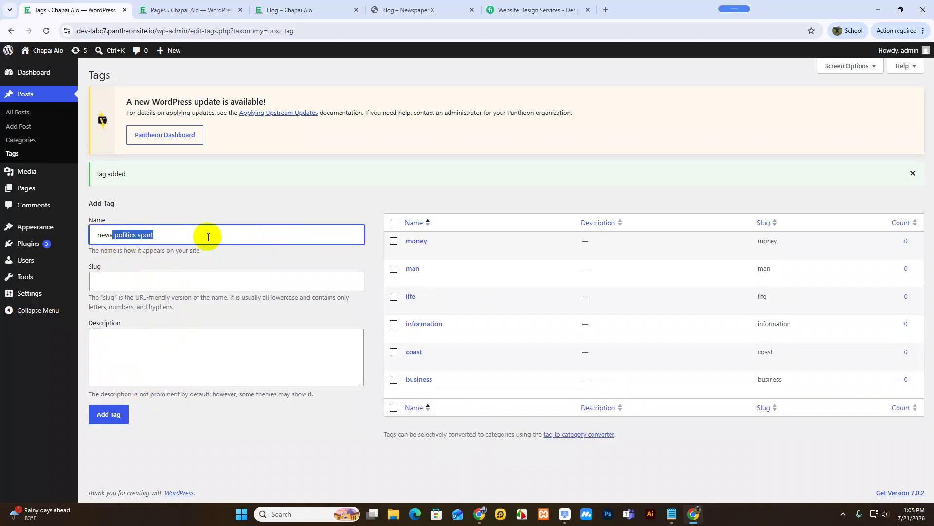
{"action": "left_click", "coordinate": [109, 413]}
{"action": "left_click", "coordinate": [126, 238]}
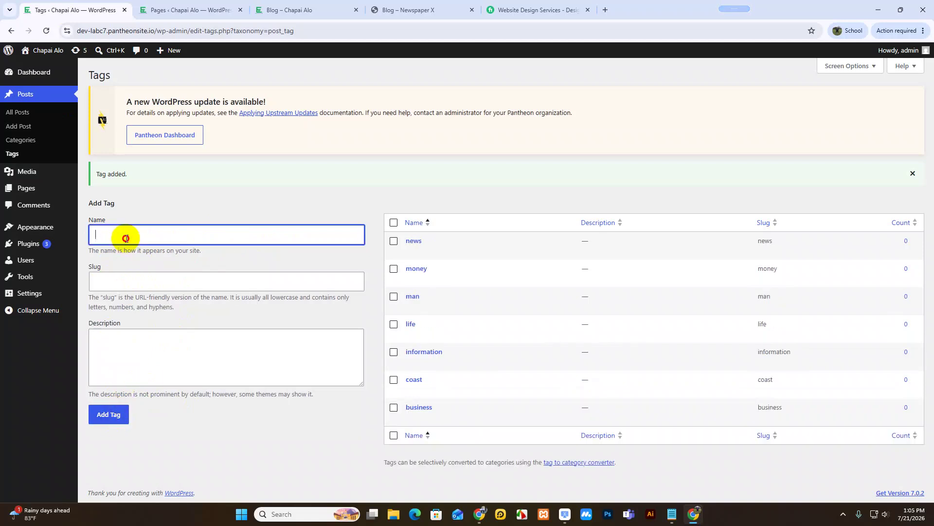
{"action": "key", "text": "ctrl+v"}
{"action": "left_click_drag", "start_coordinate": [119, 236], "coordinate": [188, 240]}
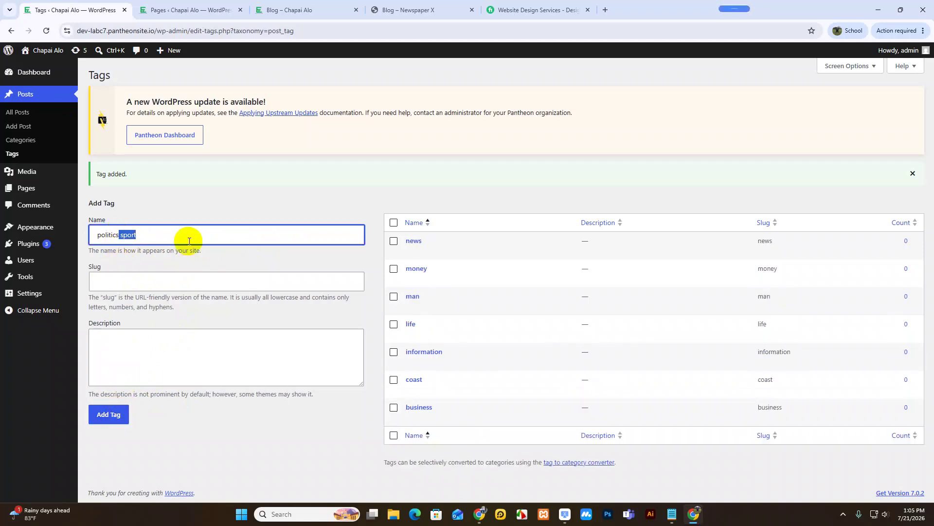
{"action": "left_click", "coordinate": [111, 415]}
- Paste the last remaining name, add the tag "sport" and review the tag list
{"action": "left_click", "coordinate": [116, 228]}
{"action": "key", "text": "ctrl+v"}
{"action": "left_click", "coordinate": [107, 414]}
{"action": "scroll", "coordinate": [711, 276], "scroll_direction": "down", "scroll_amount": 2}
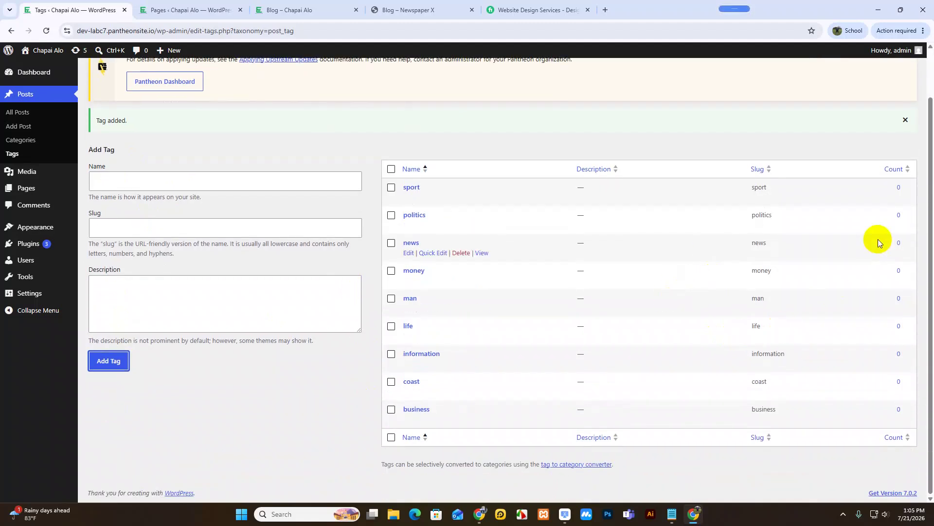
{"action": "scroll", "coordinate": [486, 194], "scroll_direction": "up", "scroll_amount": 2}
- In the list of all posts, quick-edit the first post (Events, The World) to assign the tag "life" and update it
{"action": "left_click", "coordinate": [16, 114]}
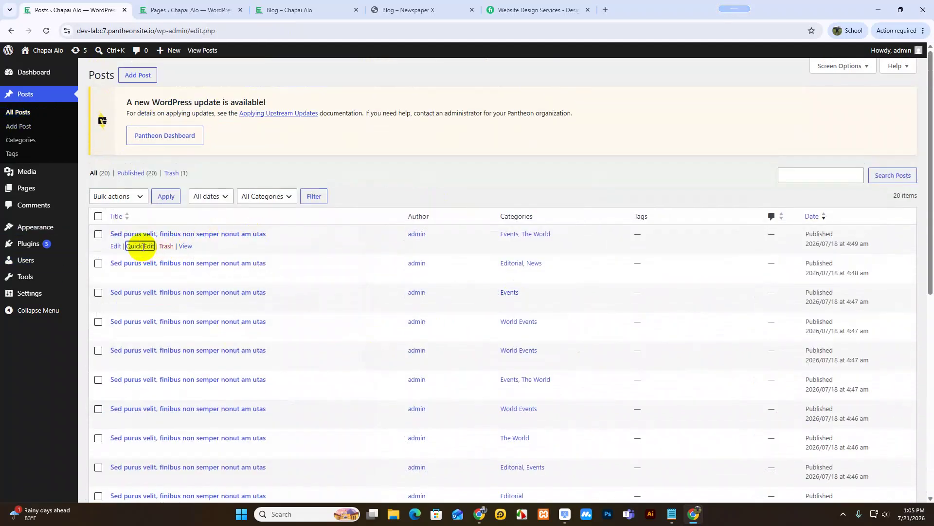
{"action": "left_click", "coordinate": [141, 246]}
{"action": "left_click", "coordinate": [634, 252]}
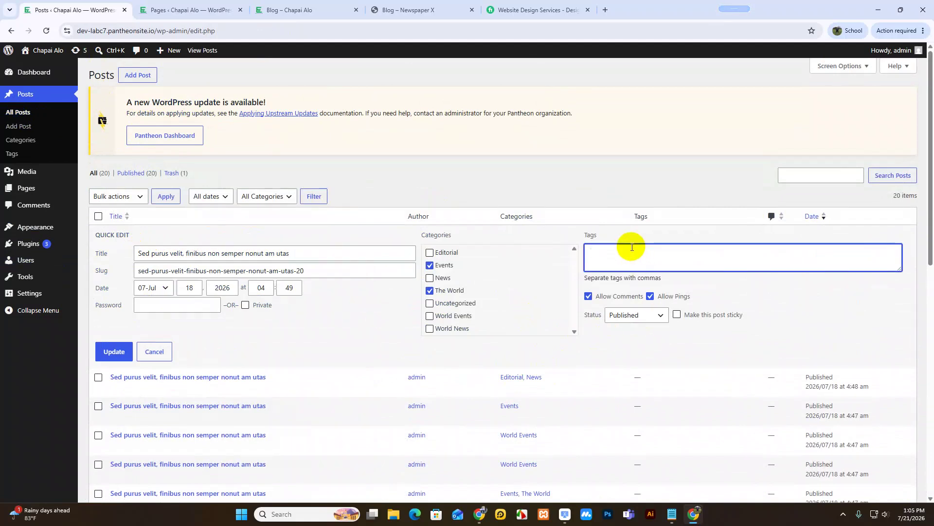
{"action": "type", "text": "life"}
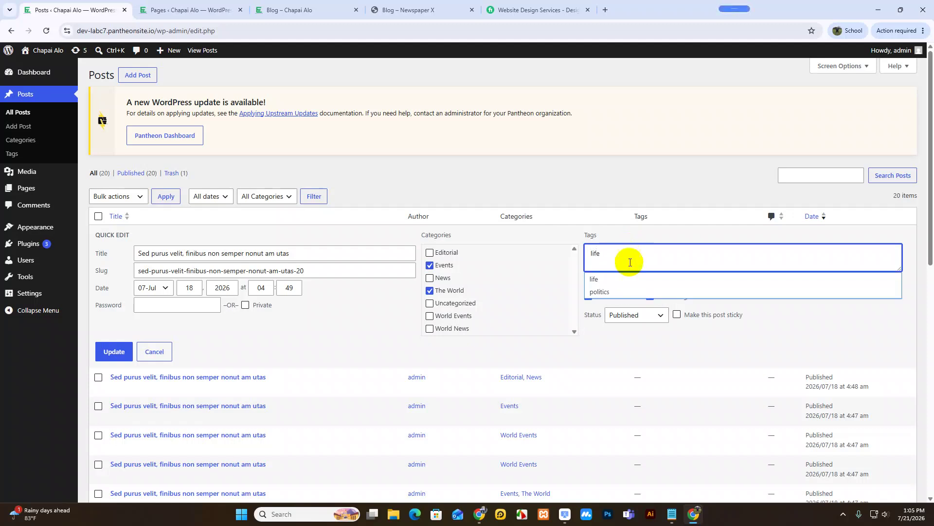
{"action": "left_click", "coordinate": [612, 283]}
{"action": "left_click", "coordinate": [114, 351]}
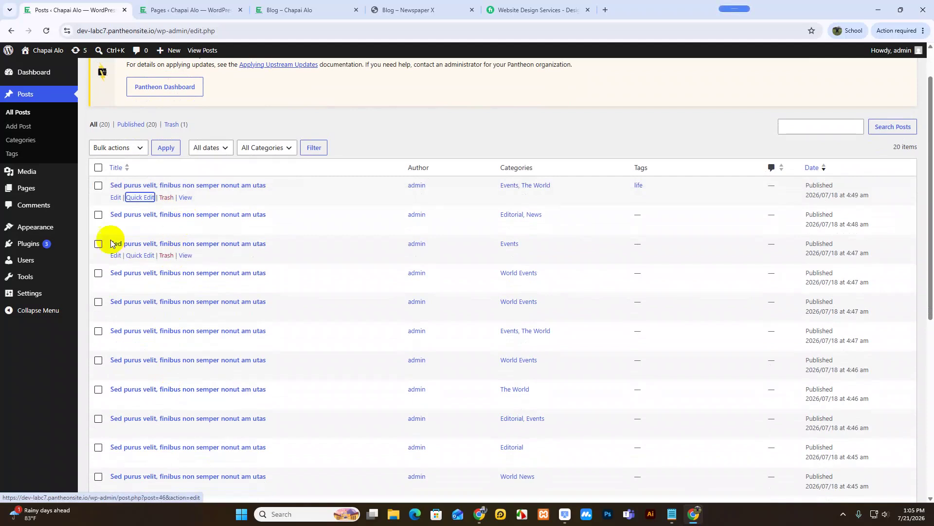
- Quick-edit the second post (Editorial, News), assign the tag "money" and update it
{"action": "left_click", "coordinate": [141, 227]}
{"action": "left_click", "coordinate": [603, 234]}
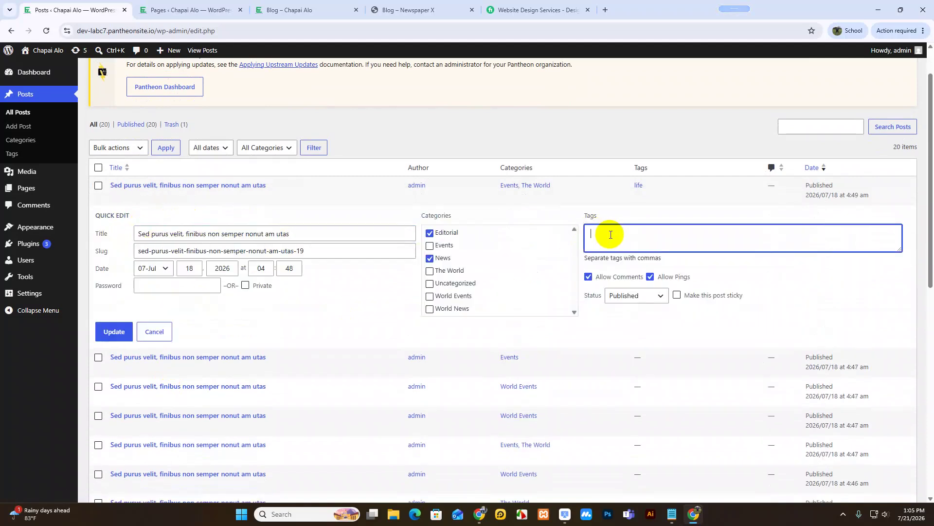
{"action": "type", "text": "mon"}
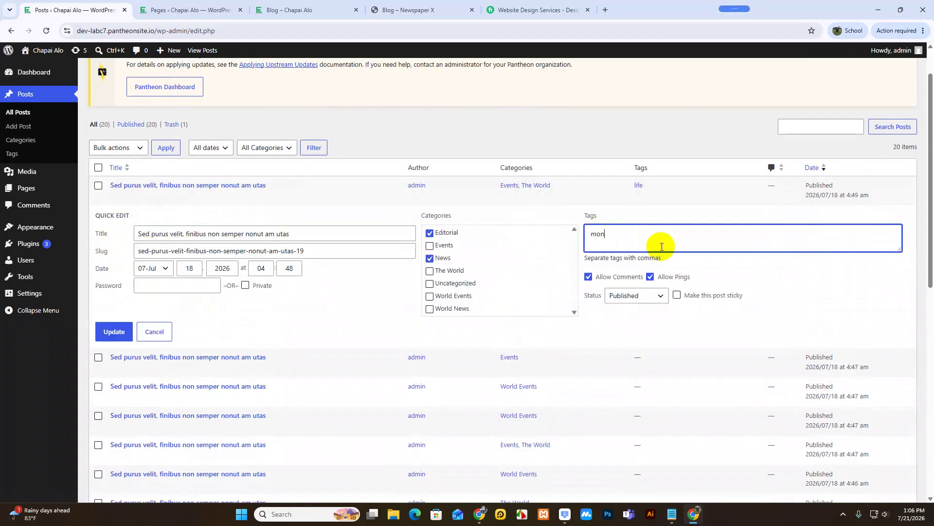
{"action": "type", "text": "e"}
{"action": "left_click", "coordinate": [647, 260]}
{"action": "left_click", "coordinate": [113, 330]}
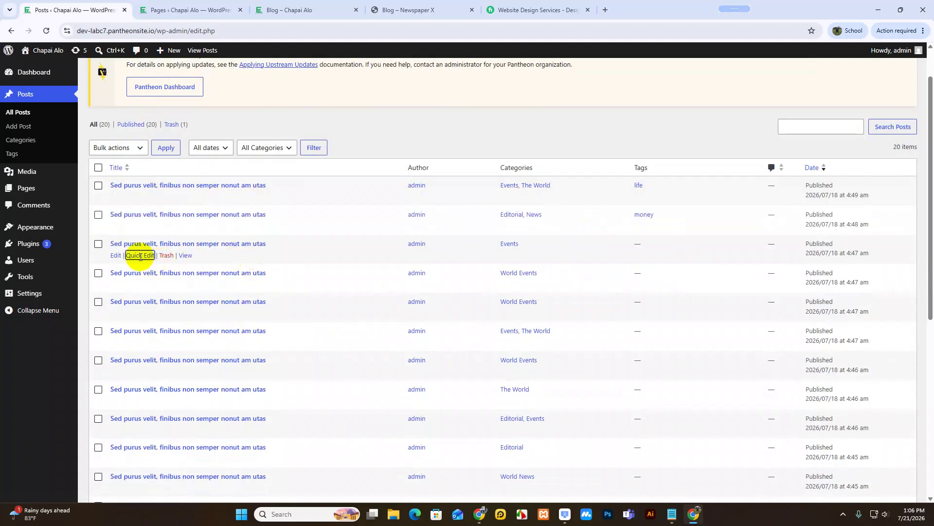
- Quick-edit the third post, in the Events category, assign the tag "information" and update it
{"action": "left_click", "coordinate": [140, 255]}
{"action": "left_click", "coordinate": [665, 263]}
{"action": "type", "text": "informa"}
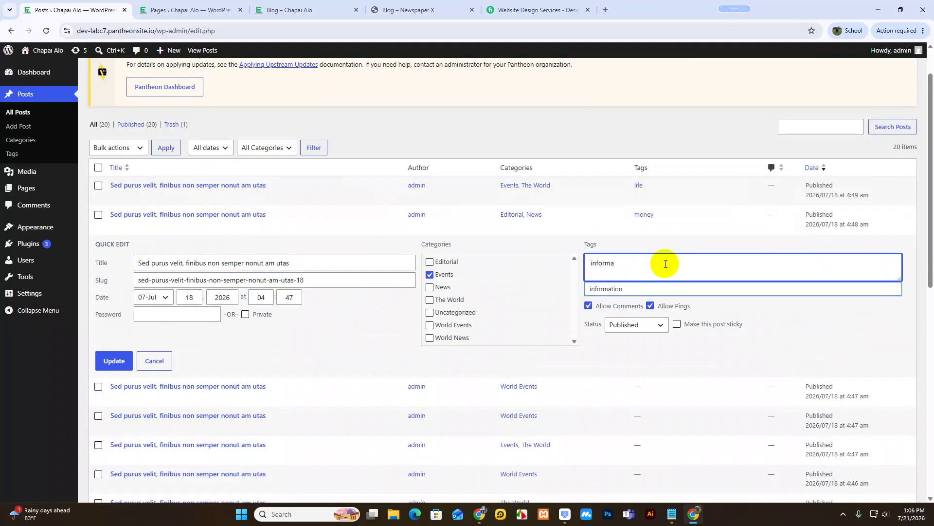
{"action": "left_click", "coordinate": [654, 298]}
{"action": "left_click", "coordinate": [633, 270]}
{"action": "left_click", "coordinate": [609, 286]}
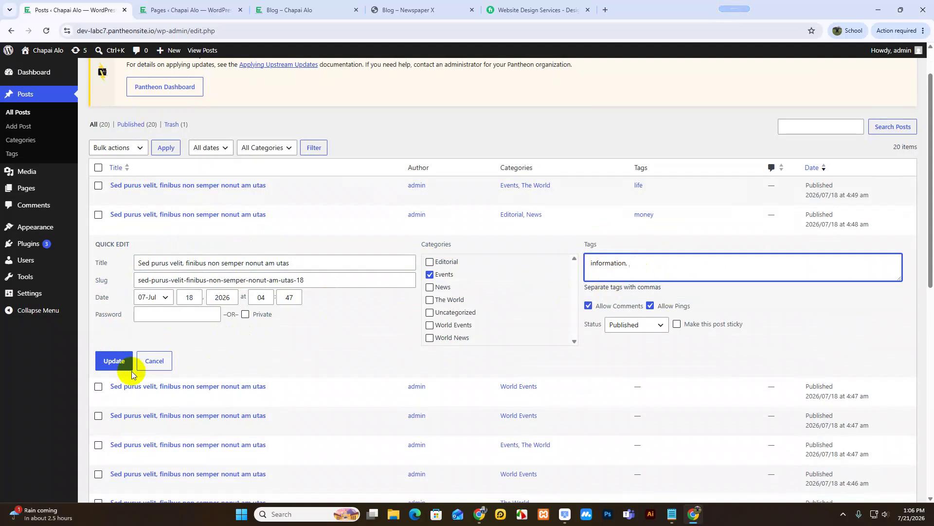
{"action": "left_click", "coordinate": [117, 366]}
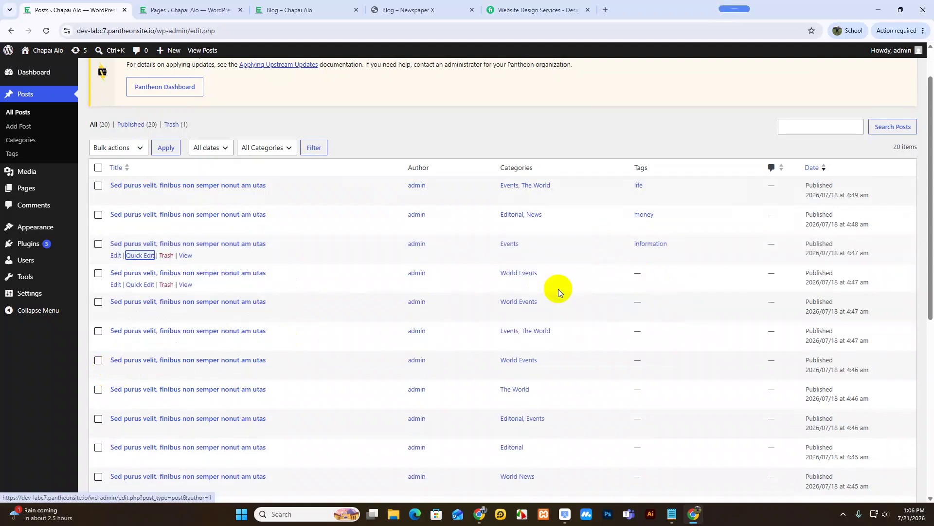
- Quick-edit the fourth post, in the World Events category, assign the tag "business" and update it
{"action": "left_click", "coordinate": [140, 284]}
{"action": "left_click", "coordinate": [601, 304]}
{"action": "type", "text": "busi"}
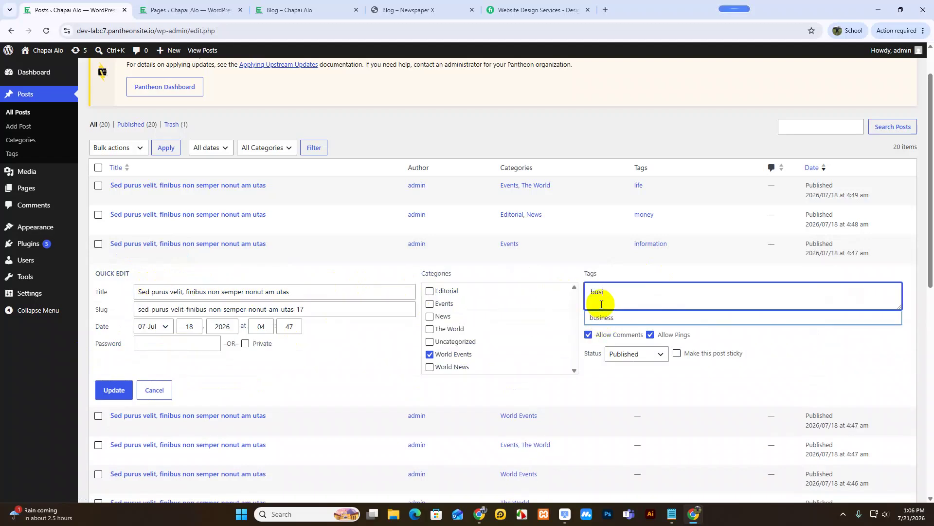
{"action": "type", "text": "n"}
{"action": "scroll", "coordinate": [601, 304], "scroll_direction": "up", "scroll_amount": 1}
{"action": "left_click", "coordinate": [618, 365]}
{"action": "scroll", "coordinate": [518, 271], "scroll_direction": "down", "scroll_amount": 3}
{"action": "left_click", "coordinate": [114, 292]}
- Quick-edit the post in Editorial and Events, check the demo's tags, assign the tag "news" and update the post
{"action": "left_click", "coordinate": [139, 330]}
{"action": "left_click", "coordinate": [610, 344]}
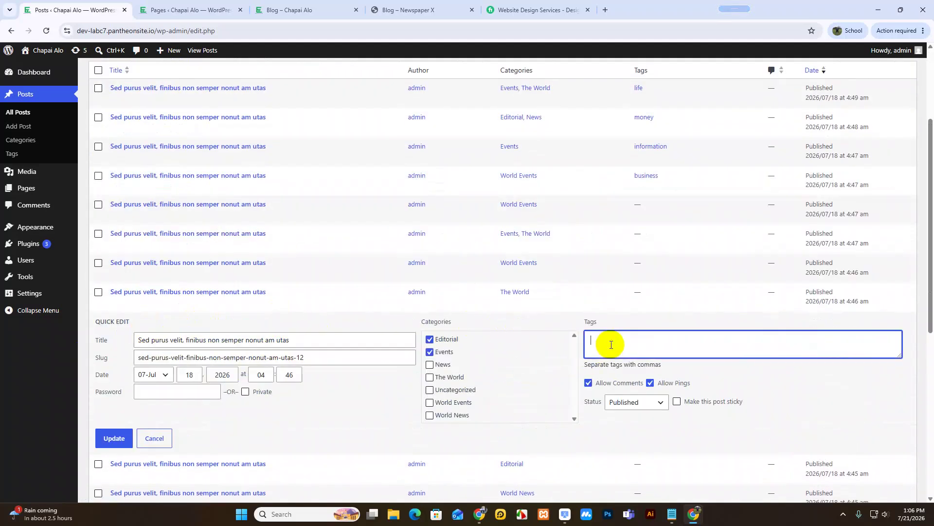
{"action": "left_click", "coordinate": [414, 10]}
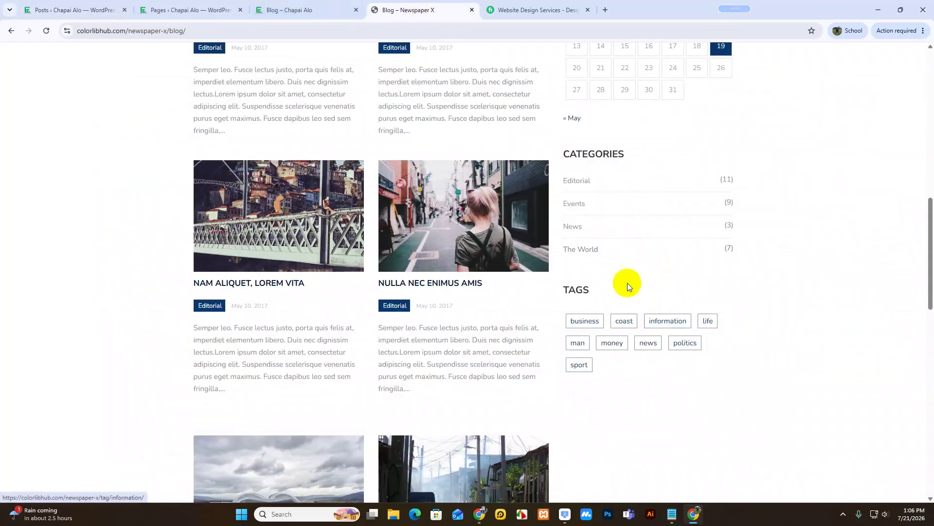
{"action": "left_click", "coordinate": [95, 9]}
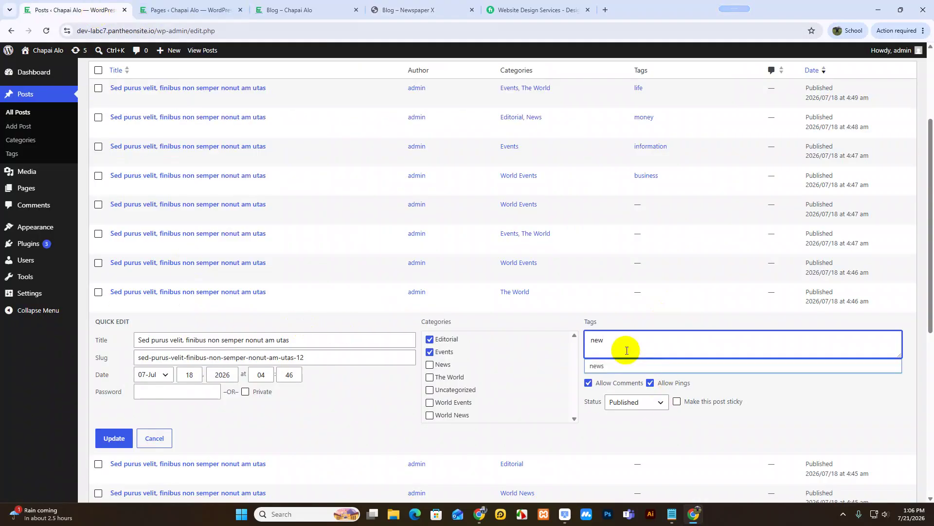
{"action": "left_click", "coordinate": [615, 372]}
{"action": "left_click", "coordinate": [117, 438]}
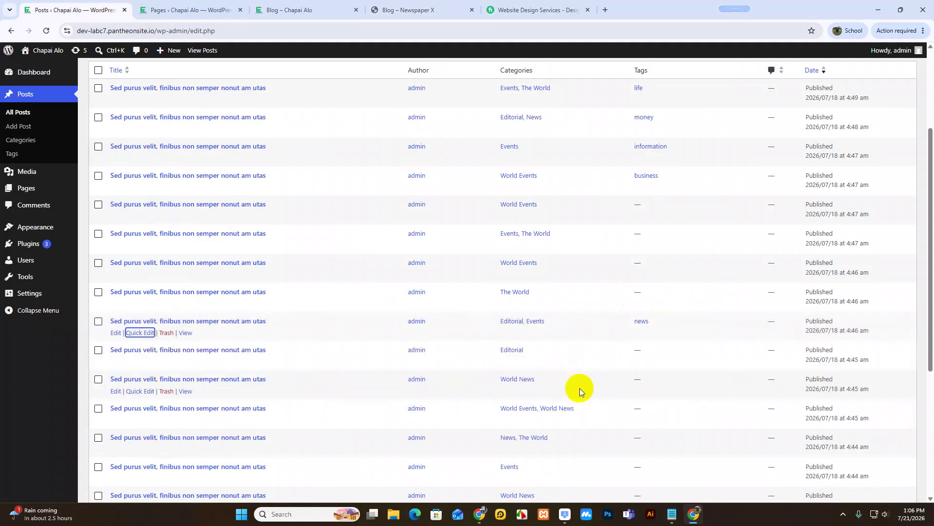
- Open the site's Widgets page in the second admin tab and compare its Blog Sidebar with the Chapai Alo blog page
{"action": "scroll", "coordinate": [577, 349], "scroll_direction": "up", "scroll_amount": 3}
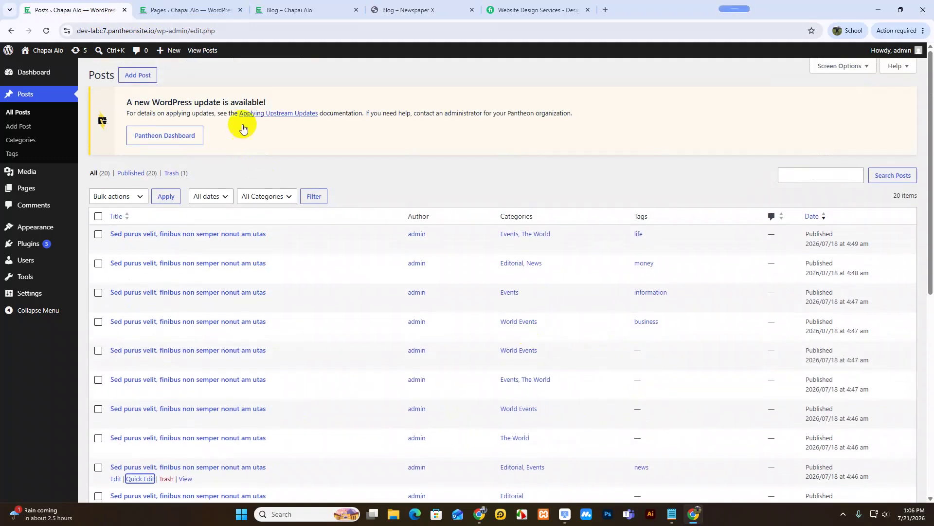
{"action": "left_click", "coordinate": [206, 10]}
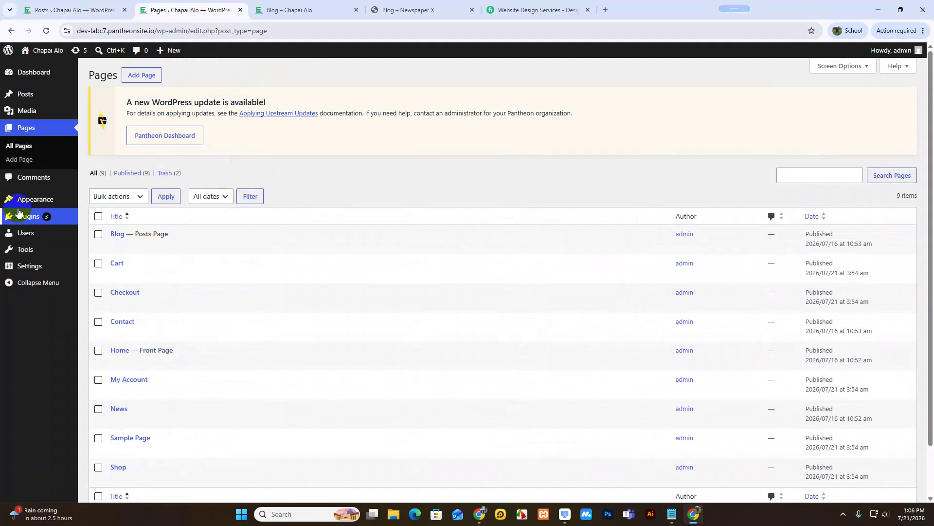
{"action": "mouse_move", "coordinate": [27, 206]}
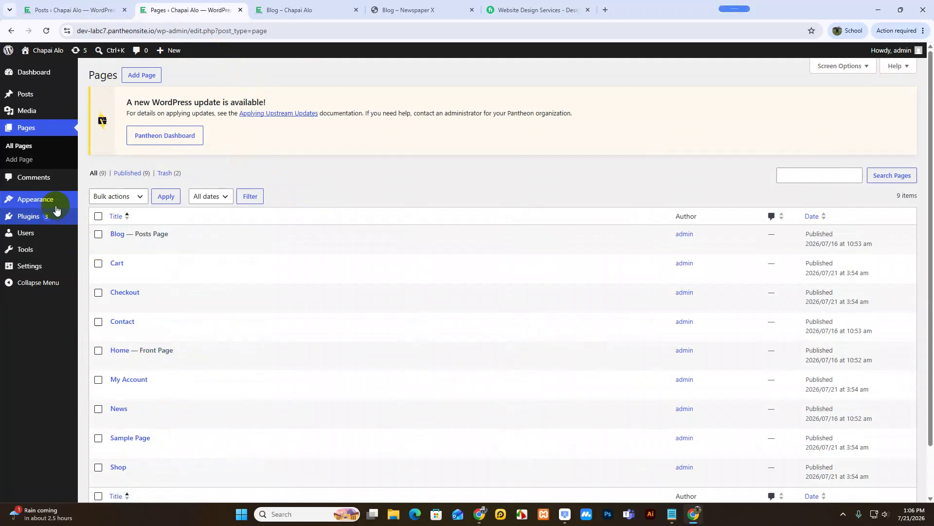
{"action": "mouse_move", "coordinate": [56, 202]}
{"action": "left_click", "coordinate": [99, 242]}
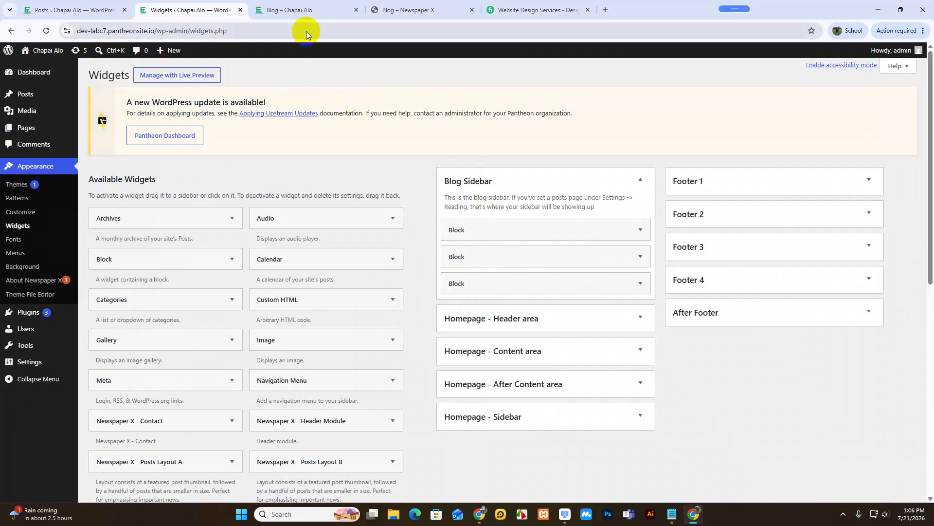
{"action": "left_click", "coordinate": [312, 12]}
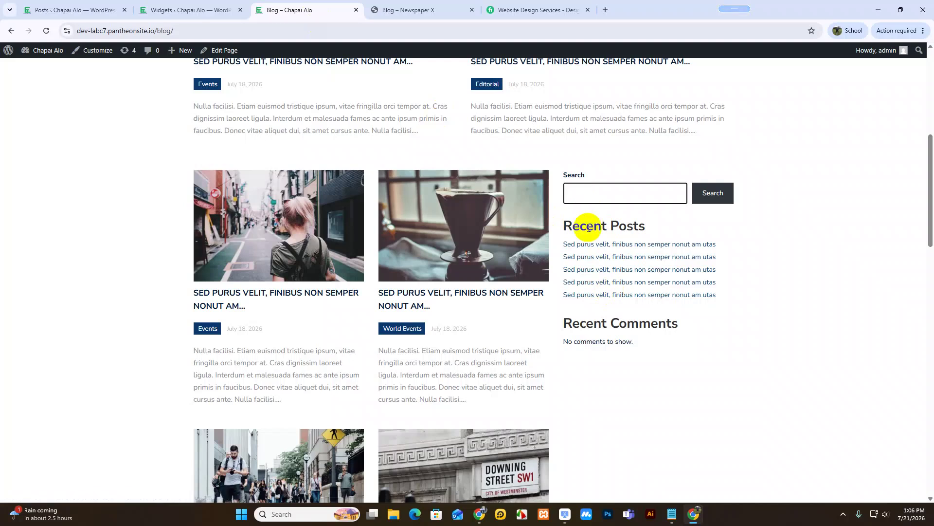
{"action": "left_click", "coordinate": [207, 10]}
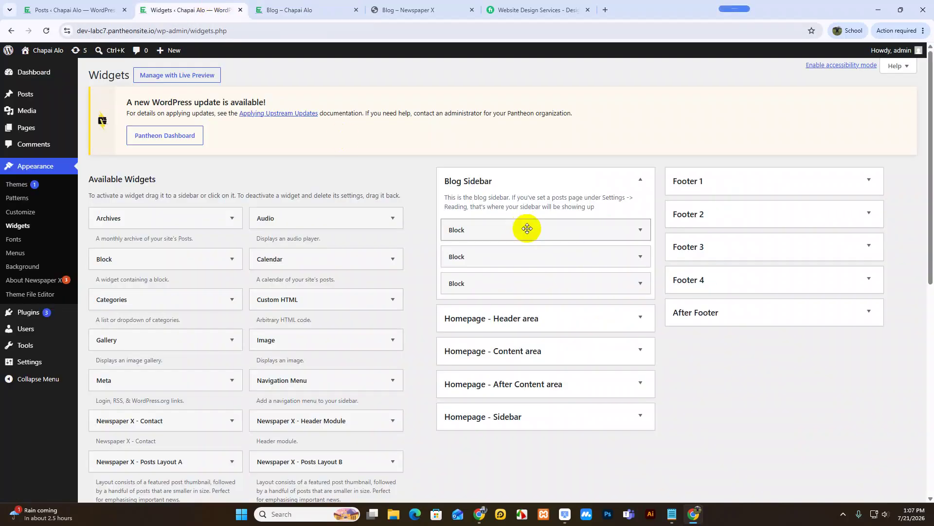
- Delete all three Block widgets from the Blog Sidebar area, including Recent Posts and Recent Comments
{"action": "left_click", "coordinate": [640, 230]}
{"action": "left_click", "coordinate": [458, 343]}
{"action": "left_click", "coordinate": [641, 229]}
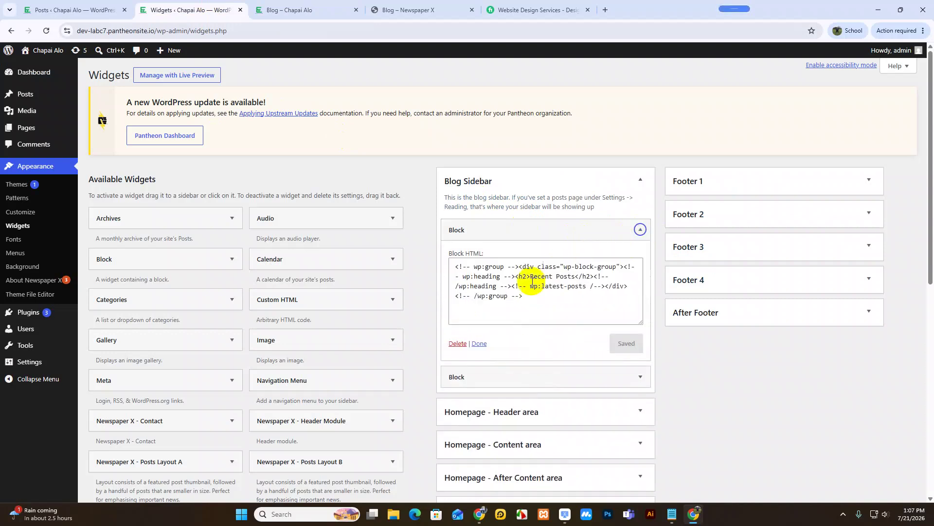
{"action": "left_click", "coordinate": [459, 343]}
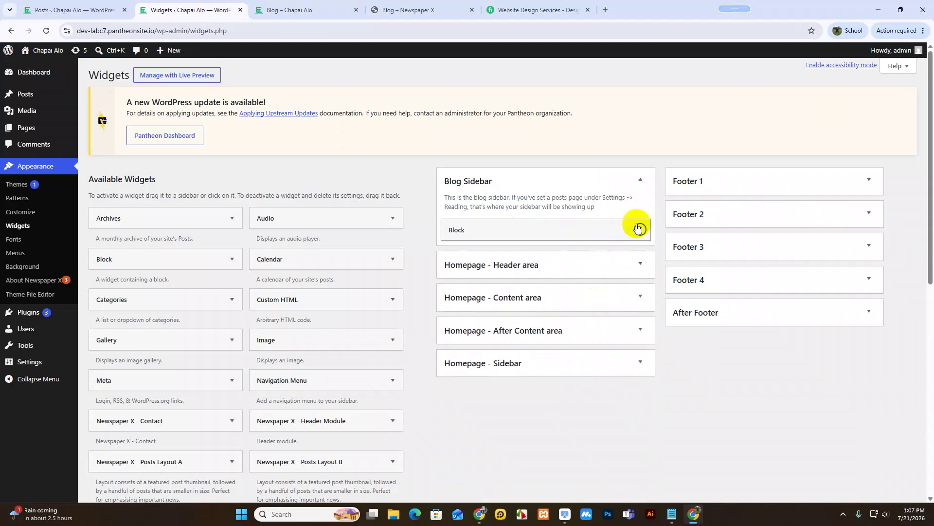
{"action": "left_click", "coordinate": [639, 230]}
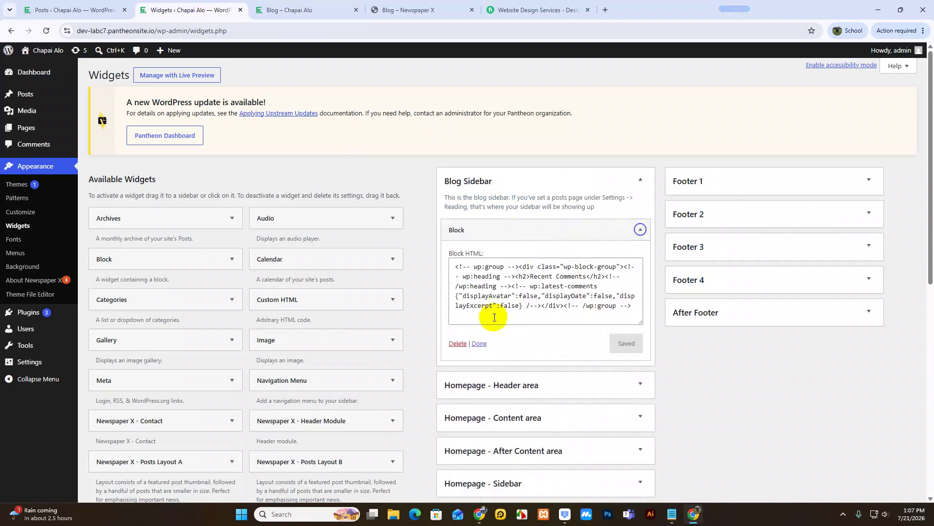
{"action": "left_click", "coordinate": [458, 344]}
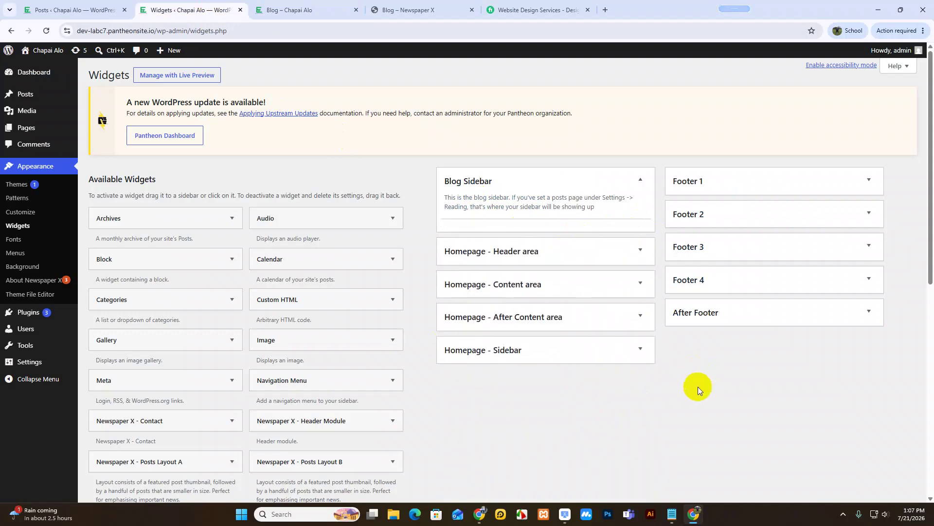
- Check the Newspaper X demo's sidebar and add the Search widget to the Blog Sidebar area
{"action": "left_click", "coordinate": [421, 5]}
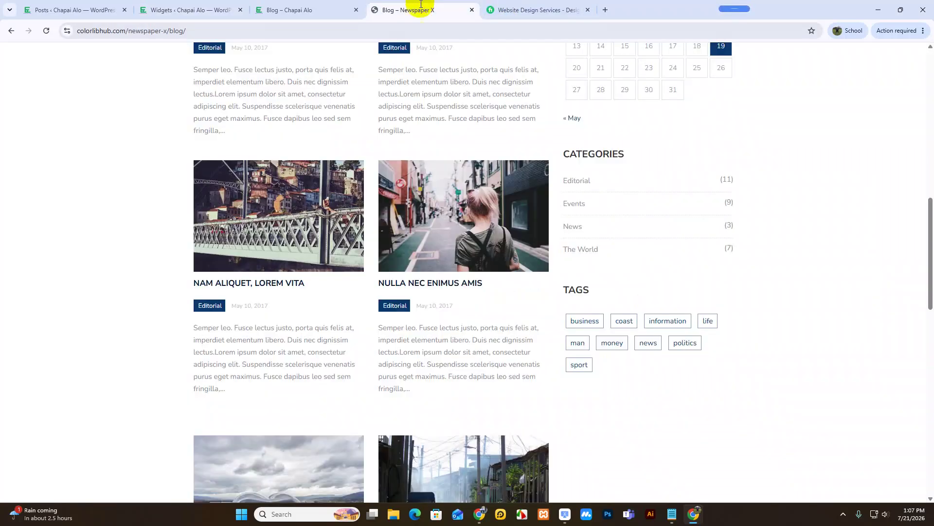
{"action": "scroll", "coordinate": [708, 228], "scroll_direction": "up", "scroll_amount": 5}
{"action": "left_click", "coordinate": [604, 154]}
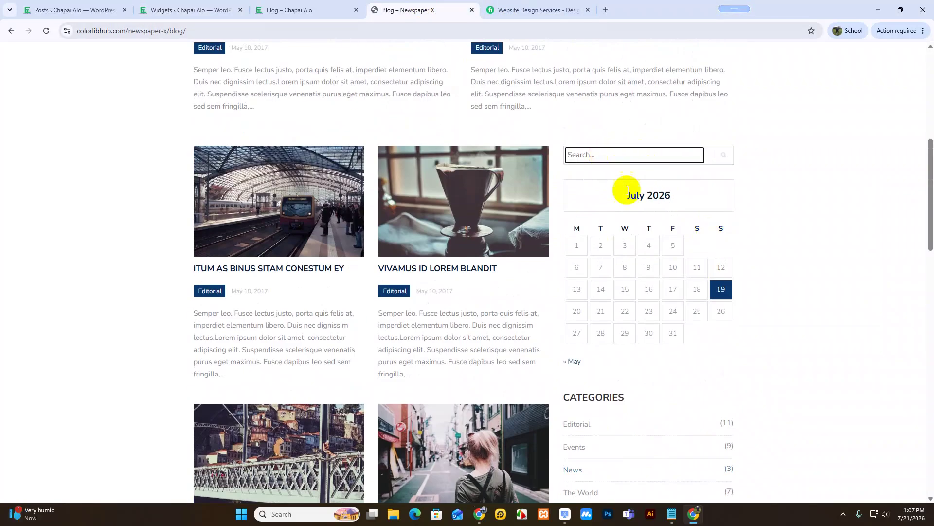
{"action": "left_click", "coordinate": [209, 10]}
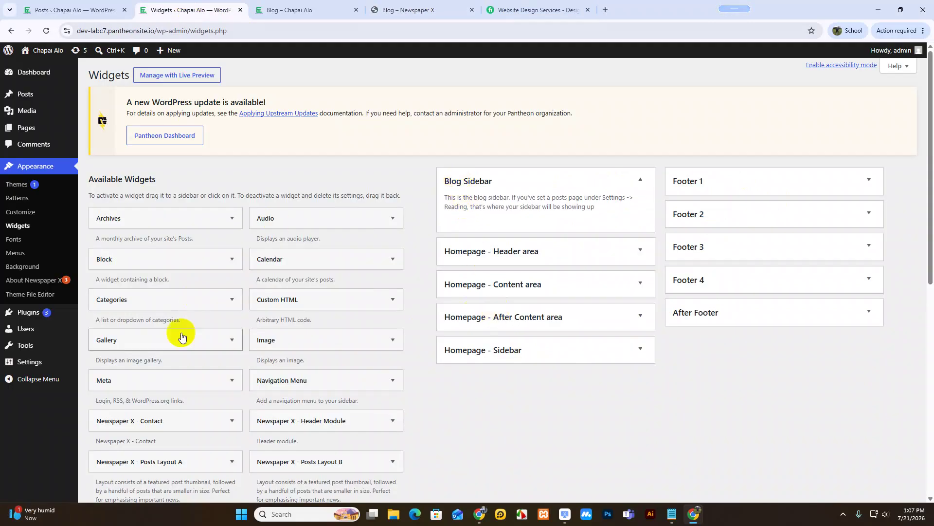
{"action": "scroll", "coordinate": [152, 299], "scroll_direction": "down", "scroll_amount": 2}
{"action": "scroll", "coordinate": [152, 298], "scroll_direction": "down", "scroll_amount": 6}
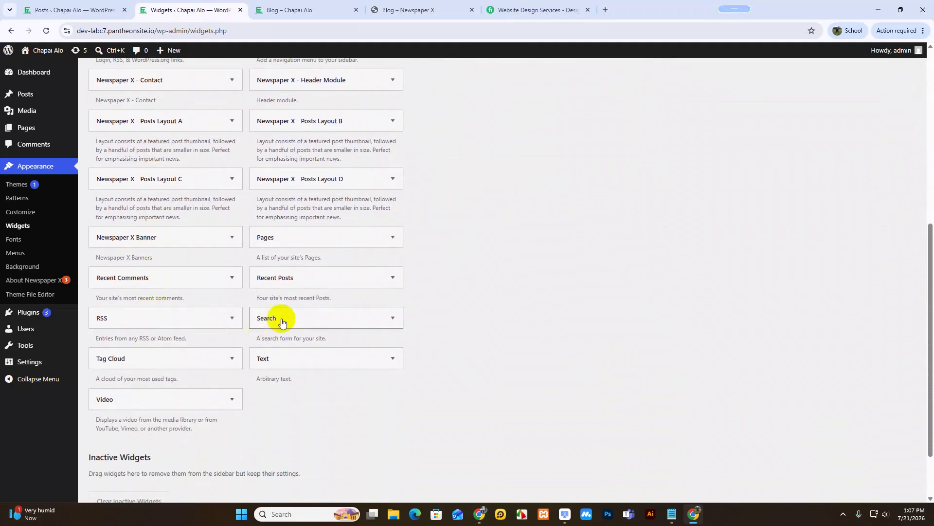
{"action": "scroll", "coordinate": [244, 327], "scroll_direction": "up", "scroll_amount": 5}
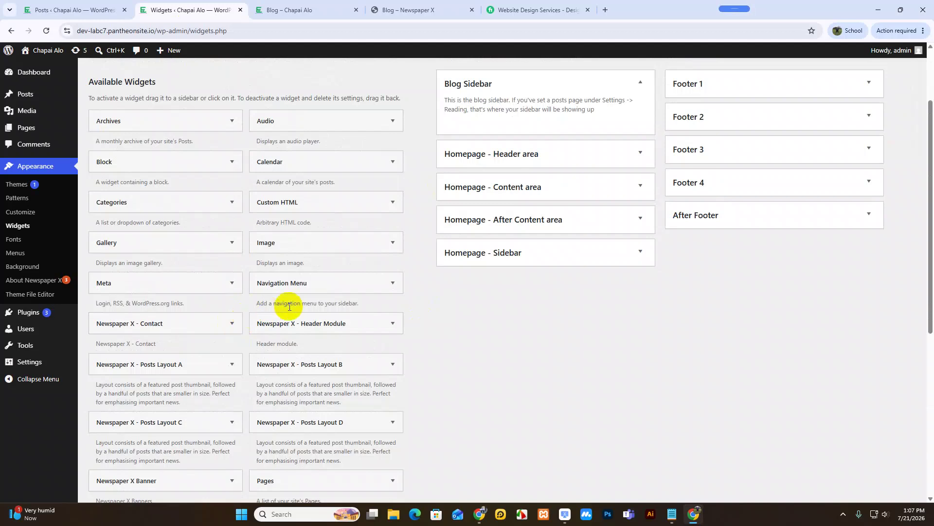
{"action": "scroll", "coordinate": [260, 324], "scroll_direction": "down", "scroll_amount": 4}
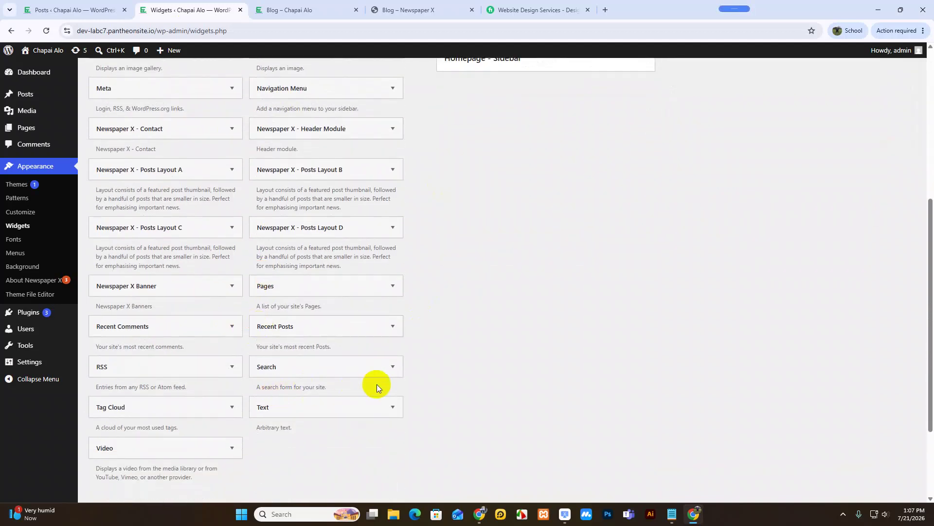
{"action": "scroll", "coordinate": [474, 369], "scroll_direction": "up", "scroll_amount": 1}
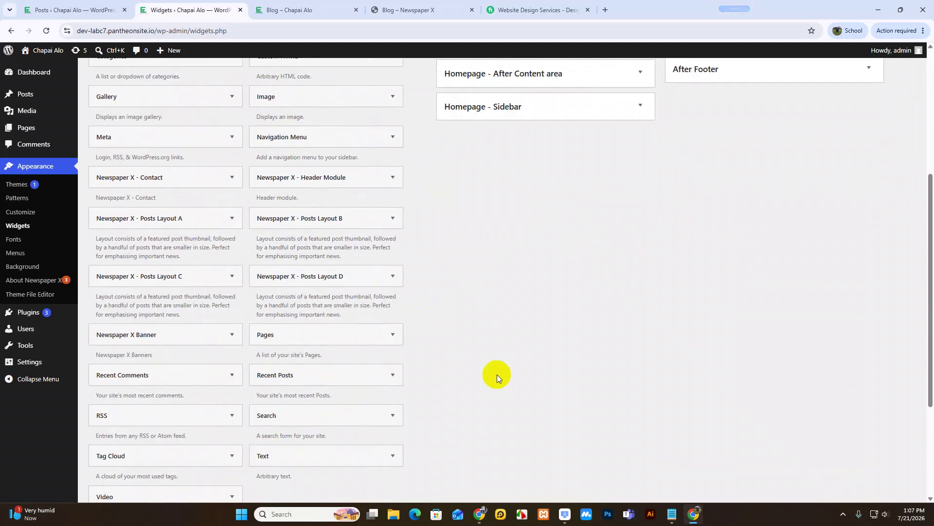
{"action": "left_click", "coordinate": [392, 415]}
{"action": "scroll", "coordinate": [448, 351], "scroll_direction": "down", "scroll_amount": 3}
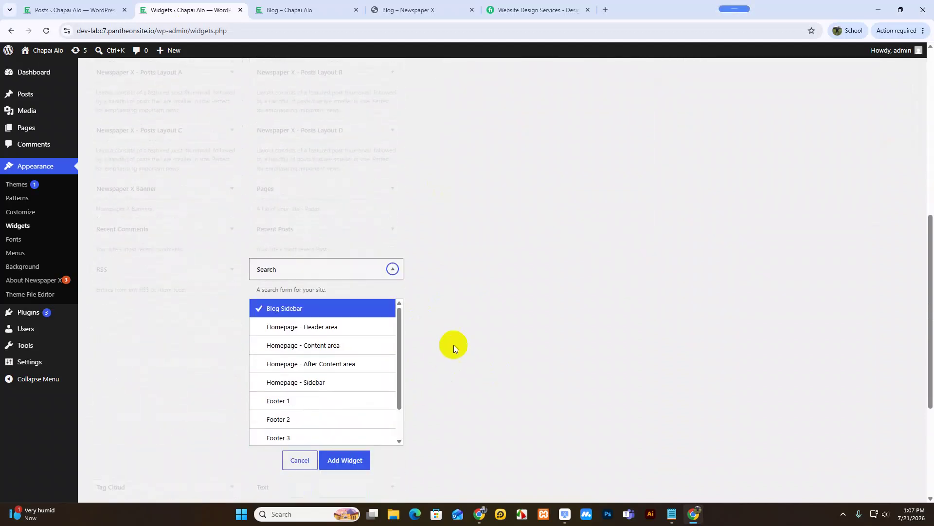
{"action": "scroll", "coordinate": [358, 379], "scroll_direction": "down", "scroll_amount": 1}
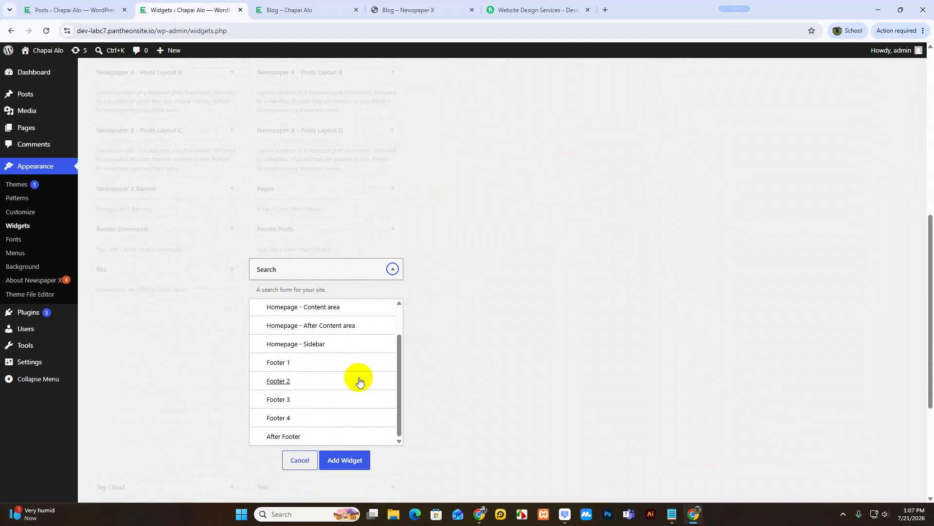
{"action": "scroll", "coordinate": [359, 380], "scroll_direction": "up", "scroll_amount": 1}
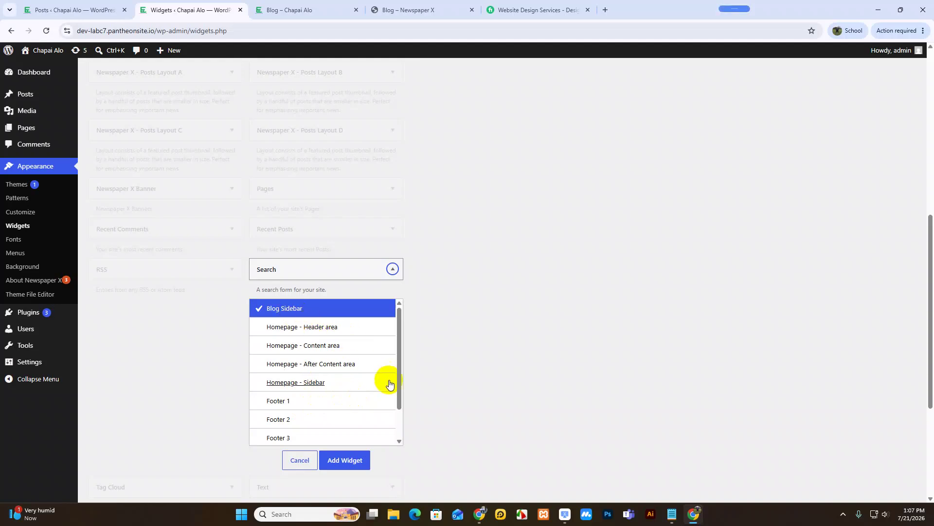
{"action": "left_click", "coordinate": [343, 460]}
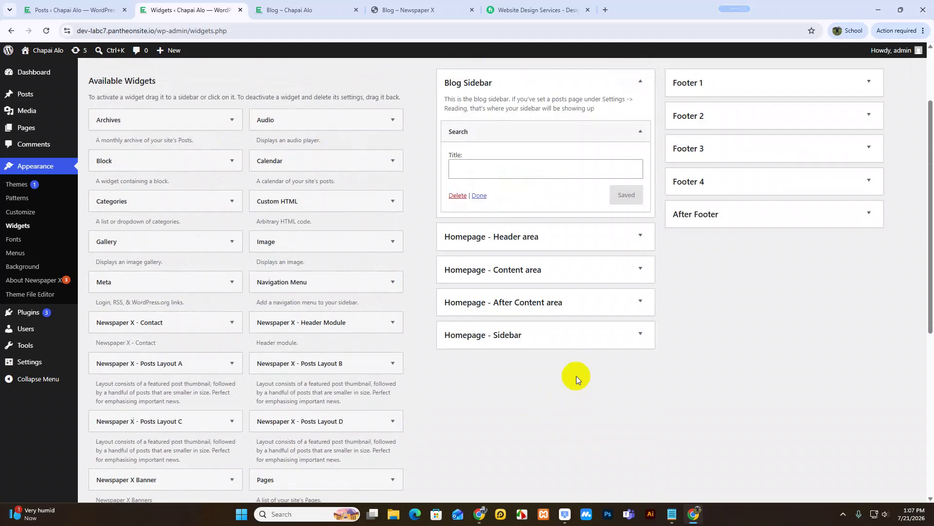
- Compare with the demo's search box, save the Search widget with an empty title, and reload the Chapai Alo blog page
{"action": "scroll", "coordinate": [576, 376], "scroll_direction": "up", "scroll_amount": 1}
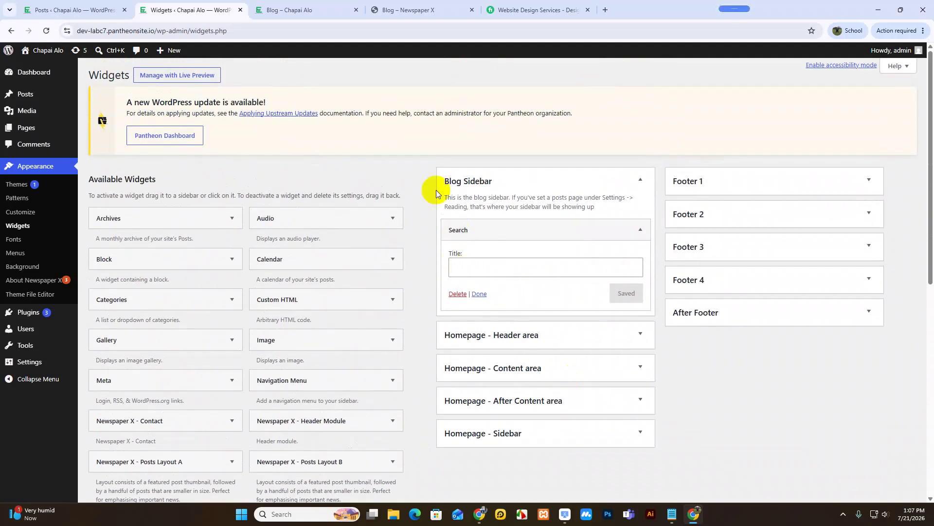
{"action": "left_click", "coordinate": [414, 10]}
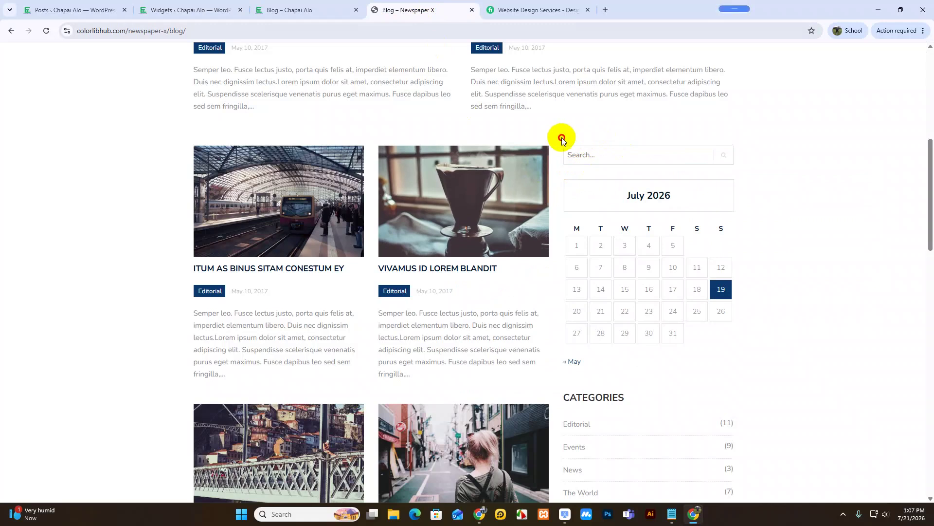
{"action": "double_click", "coordinate": [598, 399]}
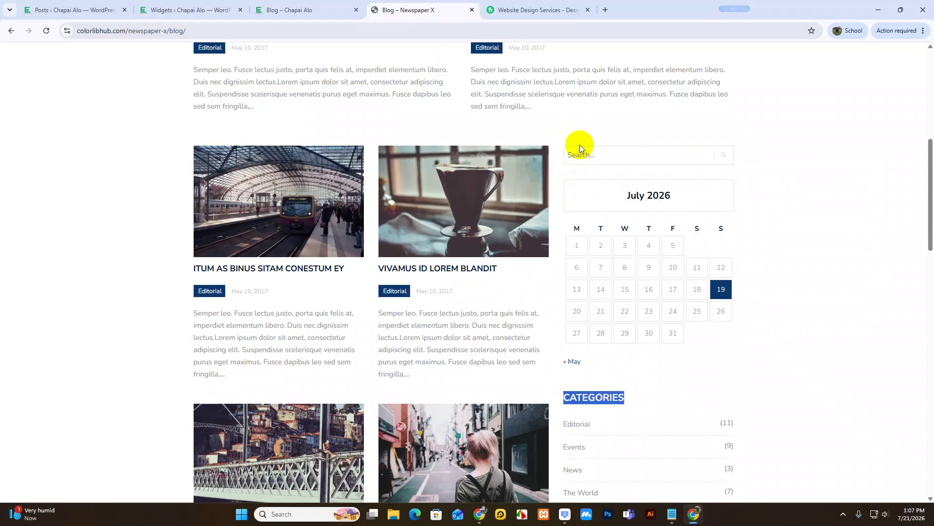
{"action": "left_click", "coordinate": [68, 9]}
{"action": "left_click", "coordinate": [188, 10]}
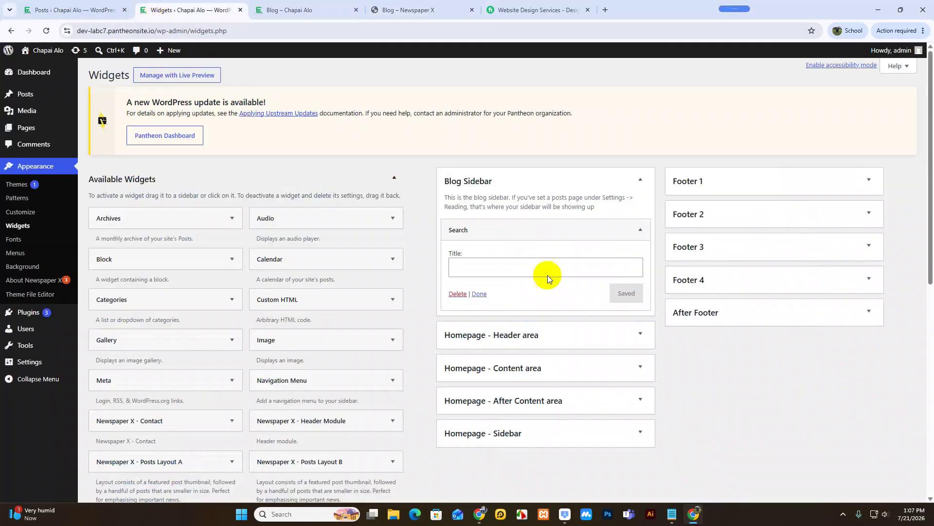
{"action": "left_click", "coordinate": [514, 260]}
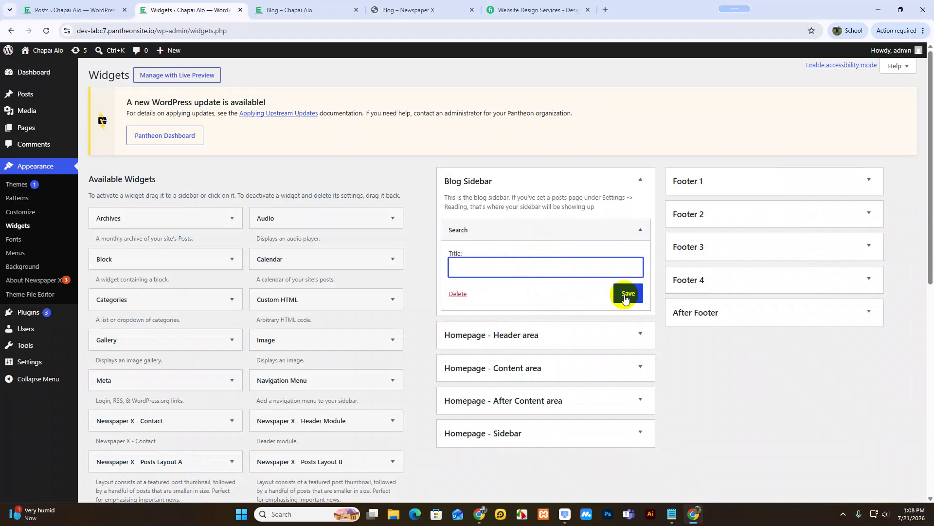
{"action": "left_click", "coordinate": [629, 295]}
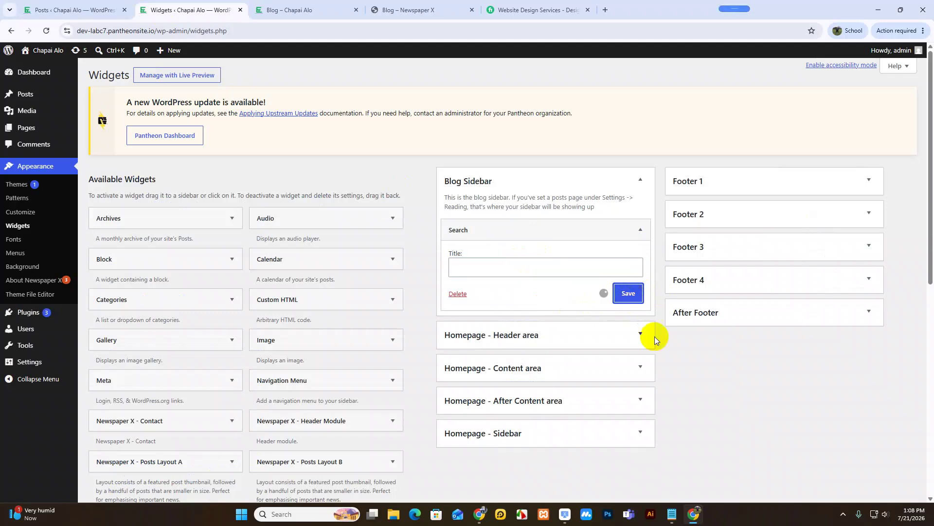
{"action": "left_click", "coordinate": [640, 230]}
{"action": "left_click", "coordinate": [336, 15]}
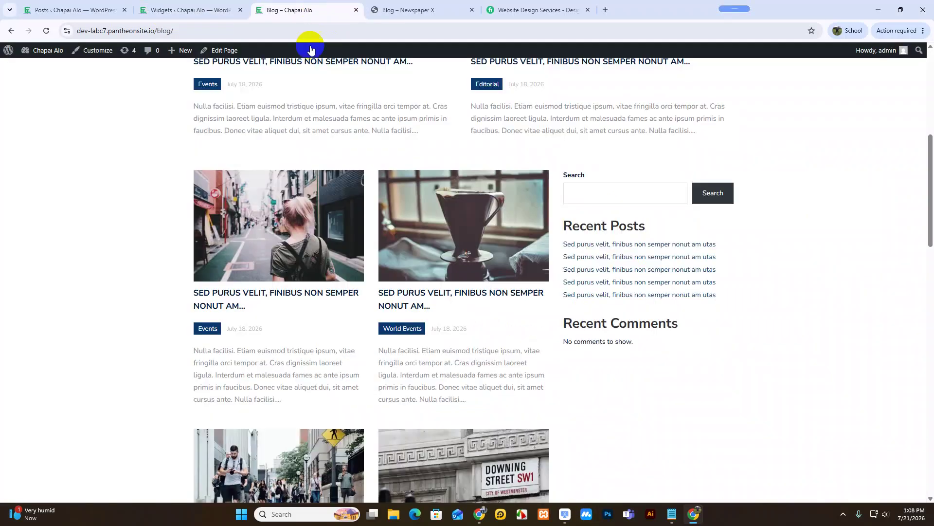
{"action": "right_click", "coordinate": [119, 135]}
{"action": "left_click", "coordinate": [143, 179]}
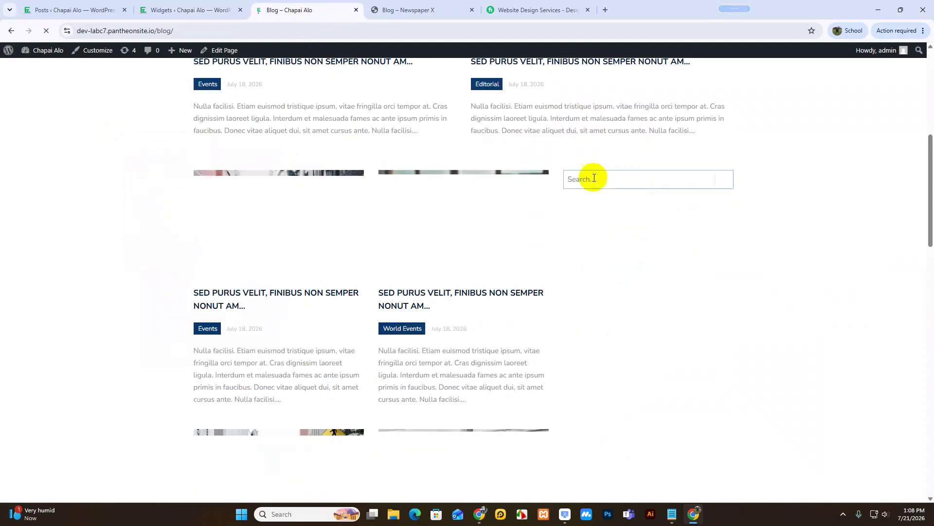
- Add the Calendar widget below Search in the Blog Sidebar, untitled as in the demo, and check the Chapai Alo blog page
{"action": "left_click", "coordinate": [368, 6]}
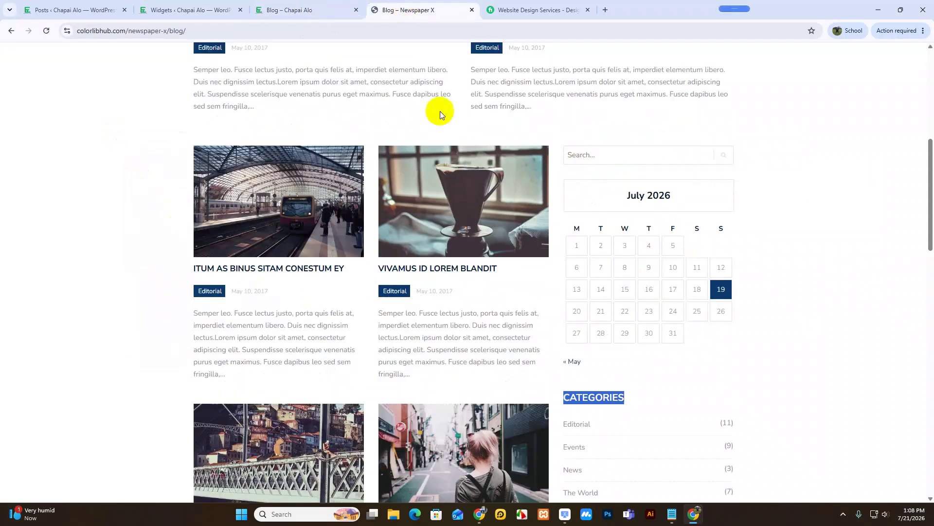
{"action": "left_click_drag", "start_coordinate": [586, 198], "coordinate": [695, 309]}
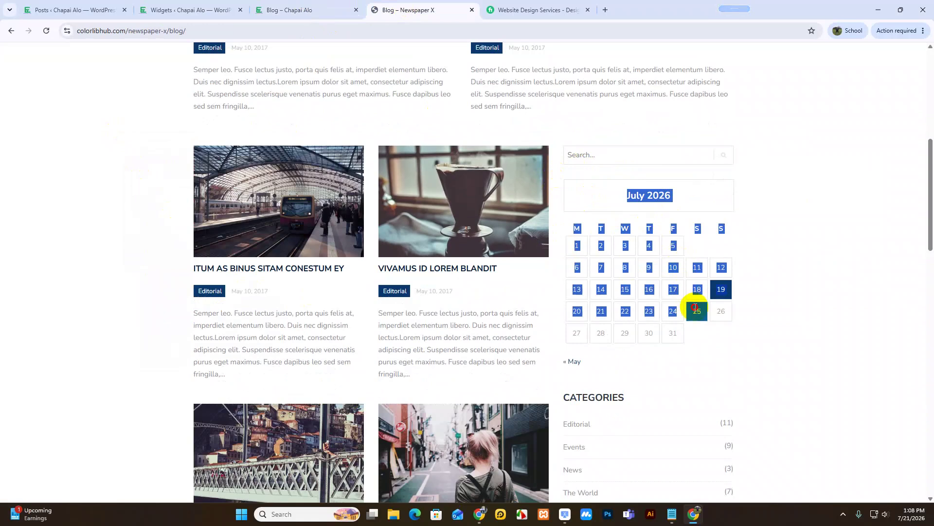
{"action": "left_click", "coordinate": [196, 15]}
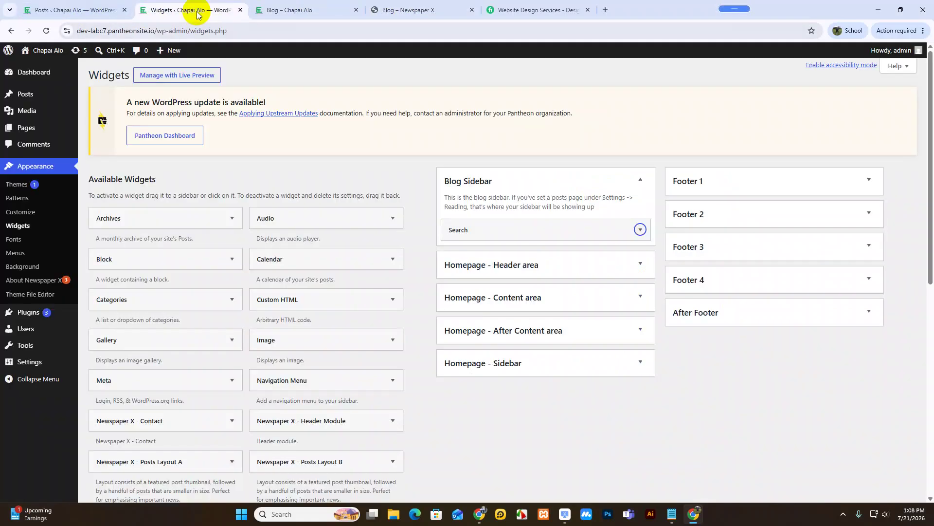
{"action": "left_click_drag", "start_coordinate": [269, 260], "coordinate": [478, 254]}
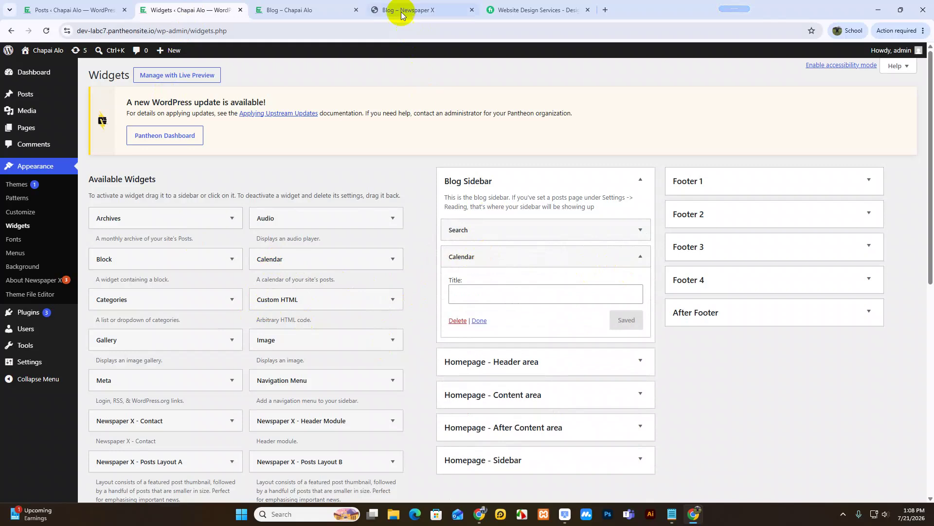
{"action": "left_click", "coordinate": [404, 9]}
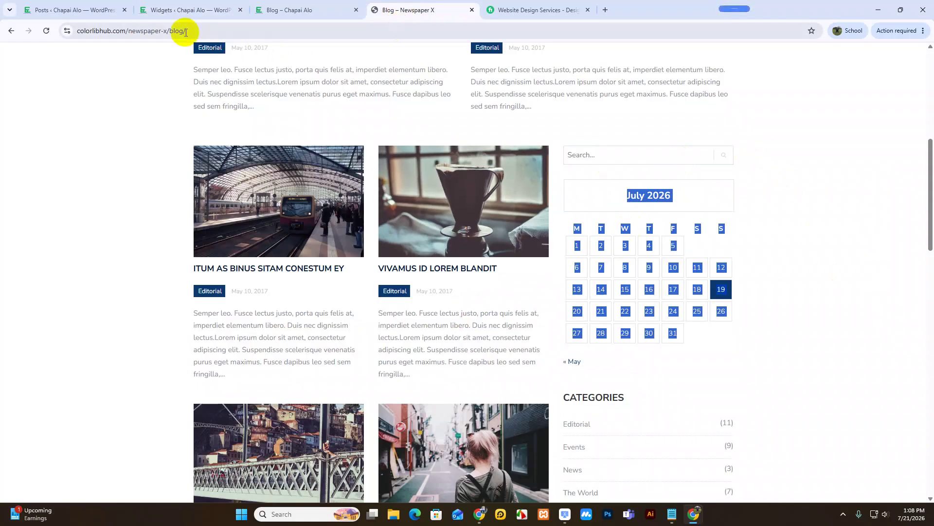
{"action": "left_click", "coordinate": [176, 10]}
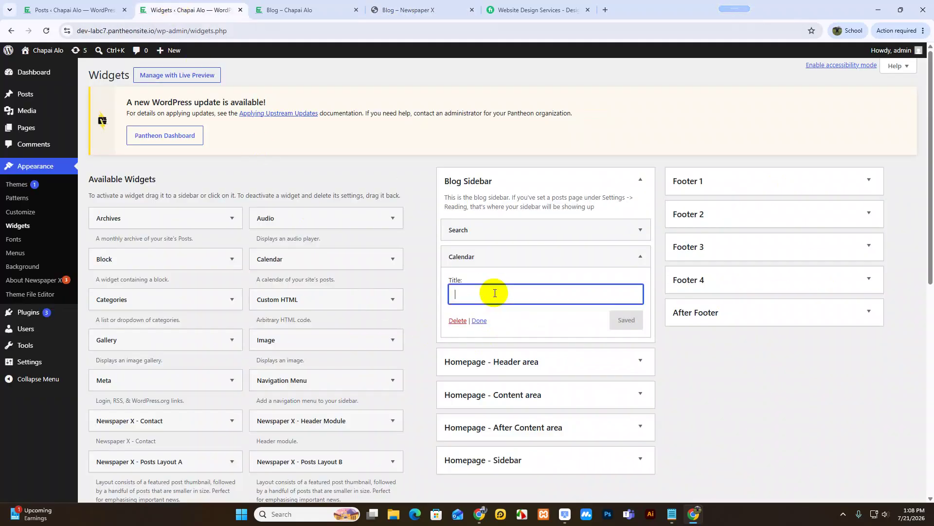
{"action": "left_click", "coordinate": [626, 319]}
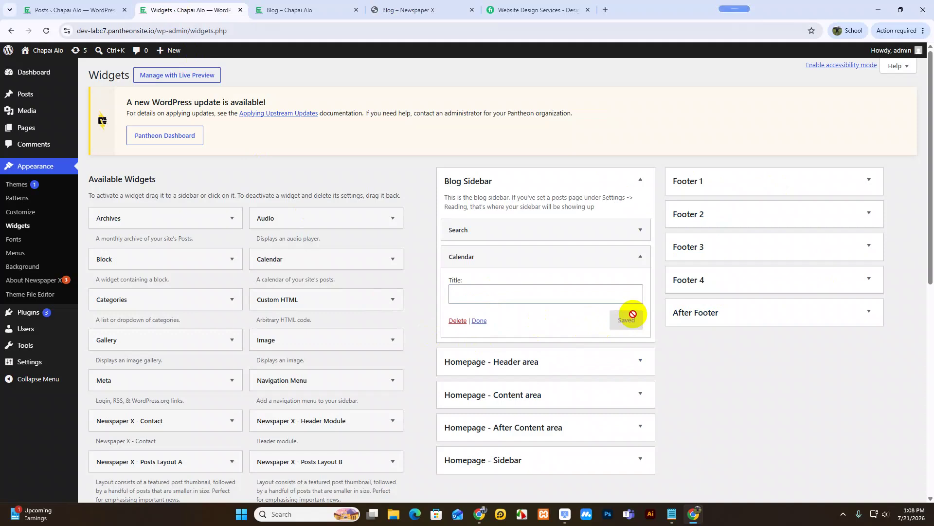
{"action": "left_click", "coordinate": [641, 258]}
{"action": "left_click", "coordinate": [265, 13]}
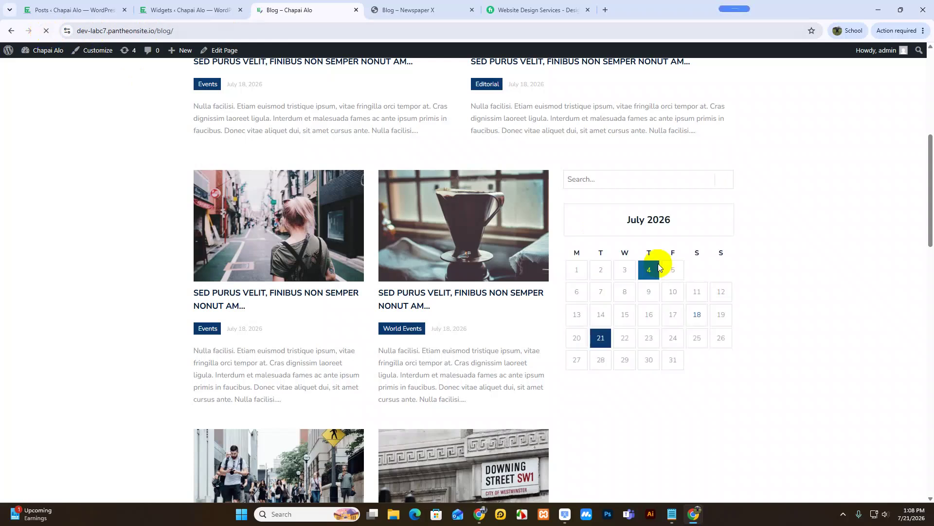
- Copy the "CATEGORIES" heading from the demo blog's sidebar and return to the site's Widgets page
{"action": "left_click", "coordinate": [417, 9]}
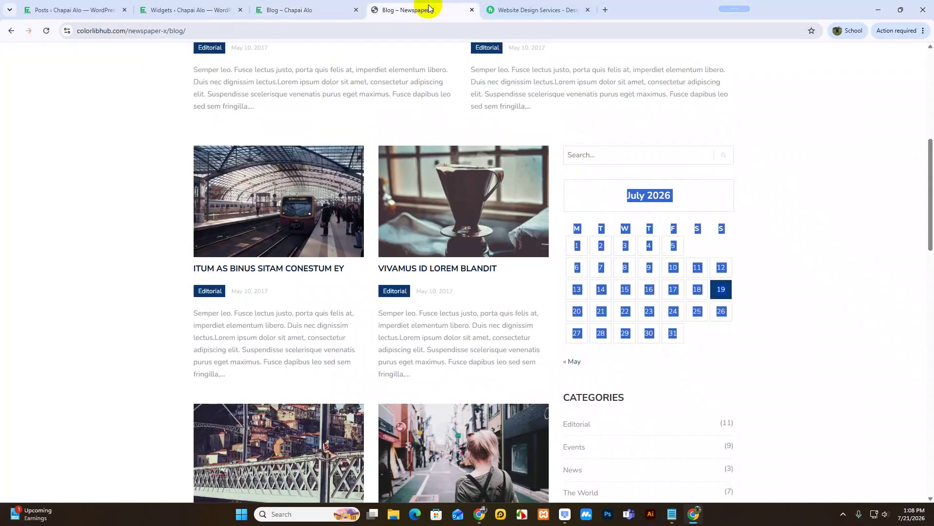
{"action": "scroll", "coordinate": [640, 294], "scroll_direction": "down", "scroll_amount": 4}
{"action": "double_click", "coordinate": [591, 202]}
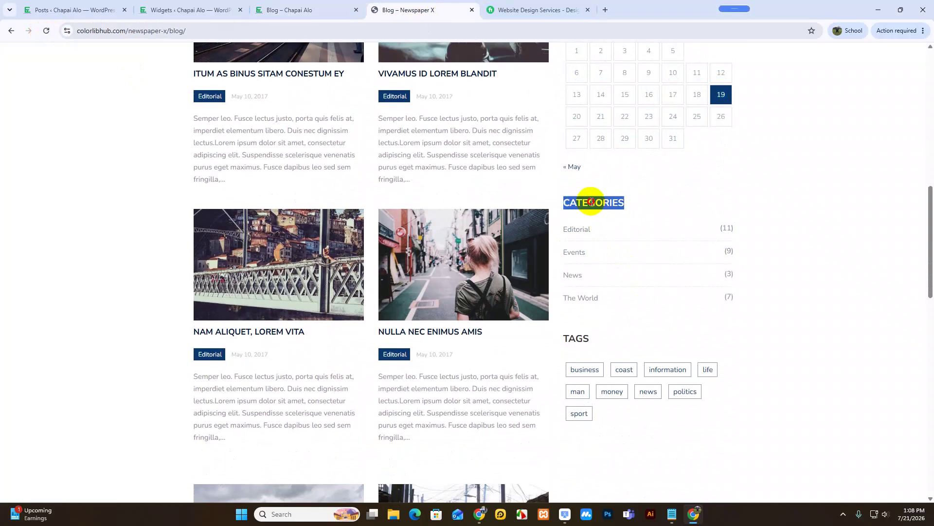
{"action": "right_click", "coordinate": [591, 203]}
{"action": "left_click", "coordinate": [598, 213]}
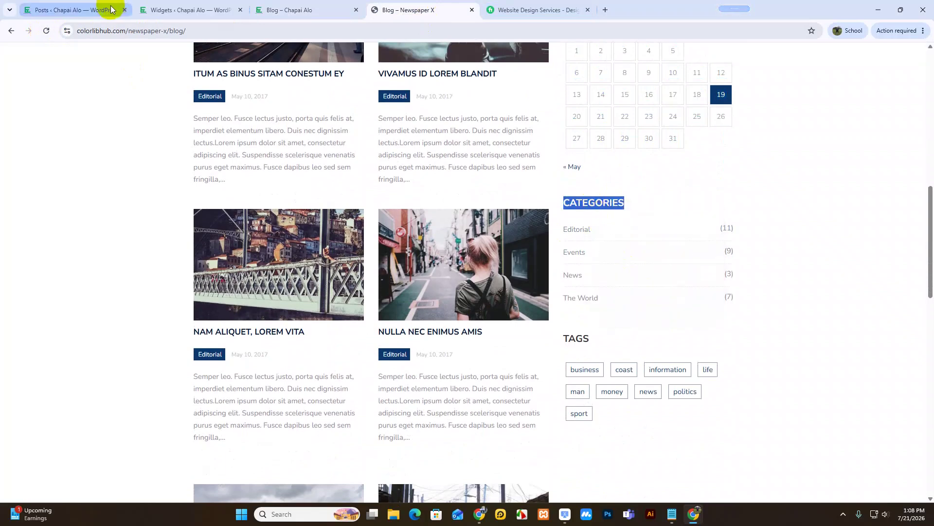
{"action": "left_click", "coordinate": [198, 9]}
{"action": "scroll", "coordinate": [245, 353], "scroll_direction": "down", "scroll_amount": 1}
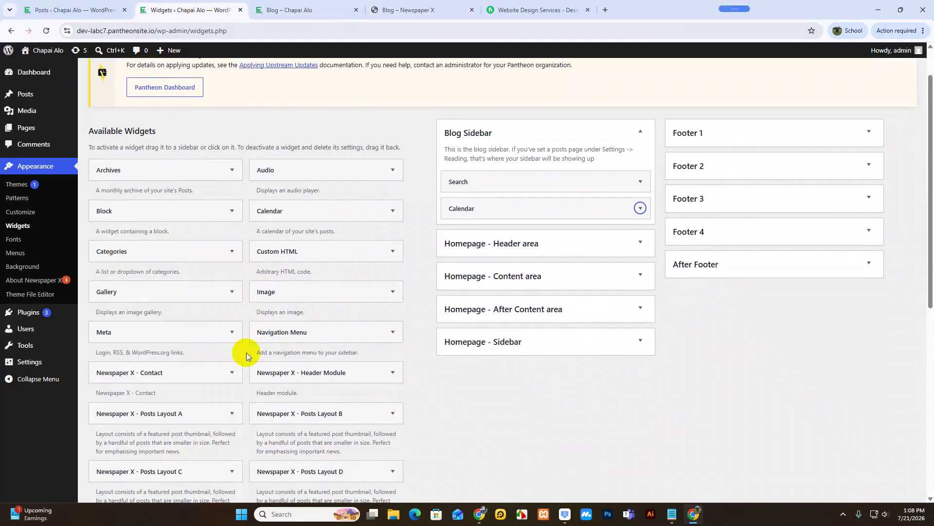
- Add the Categories widget below Calendar in the Blog Sidebar, titled "Categories" with post counts shown as in the demo, and save it
{"action": "left_click_drag", "start_coordinate": [170, 249], "coordinate": [502, 226]}
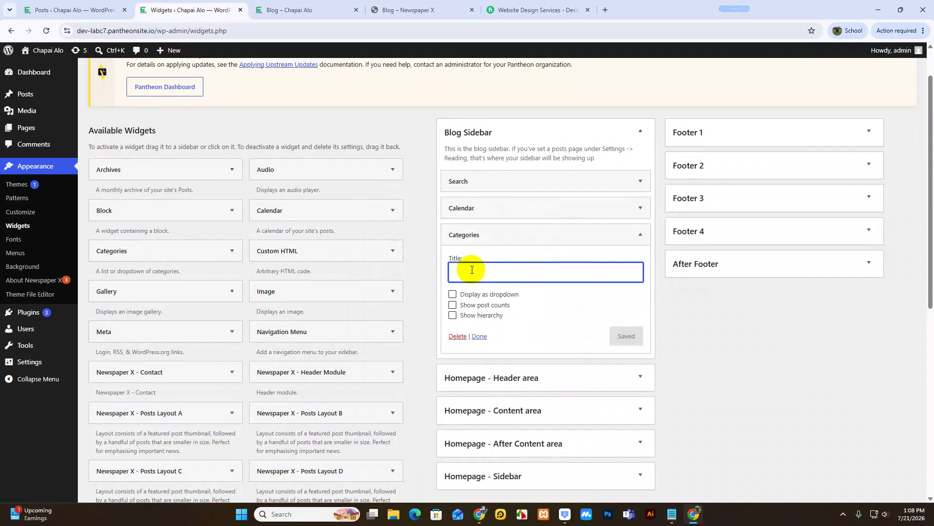
{"action": "left_click", "coordinate": [392, 11]}
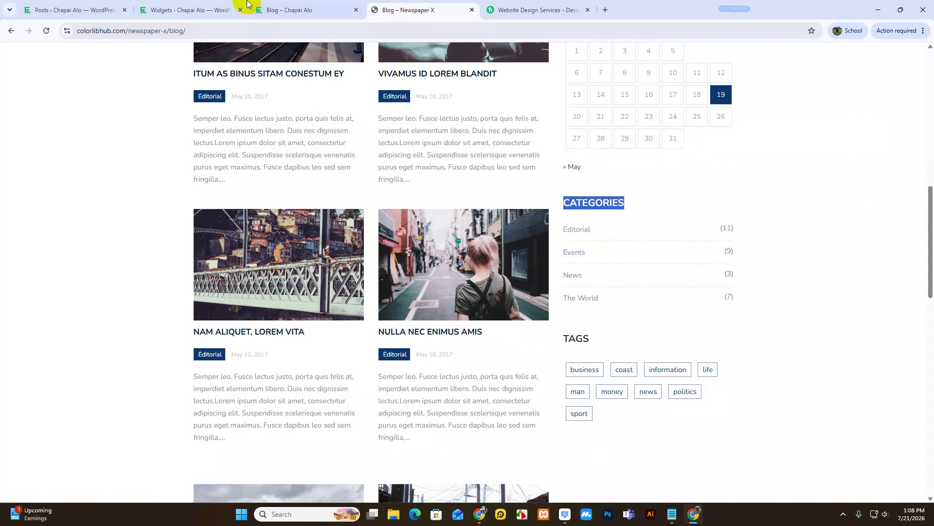
{"action": "left_click", "coordinate": [214, 9]}
{"action": "left_click", "coordinate": [453, 306]}
{"action": "left_click", "coordinate": [628, 335]}
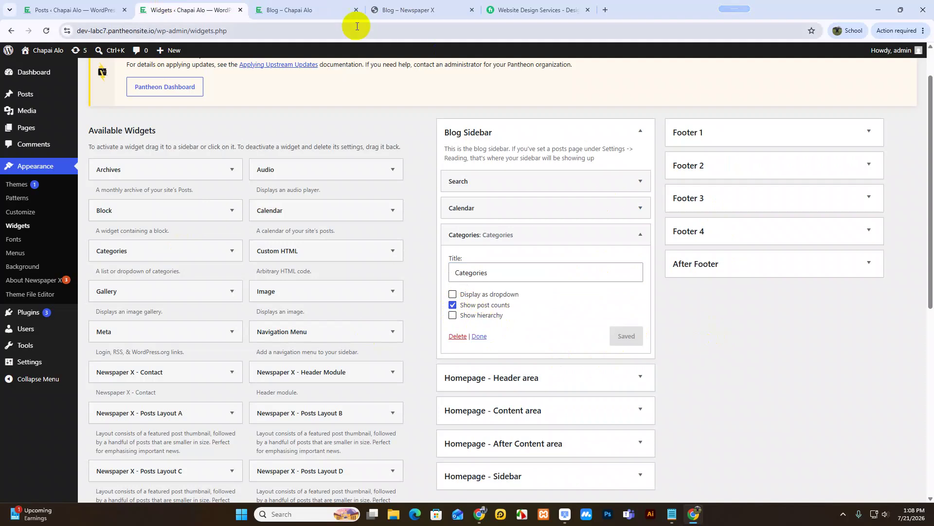
- Reload the Chapai Alo blog page and check the Categories list in its sidebar
{"action": "left_click", "coordinate": [319, 10]}
{"action": "right_click", "coordinate": [102, 165]}
{"action": "left_click", "coordinate": [116, 201]}
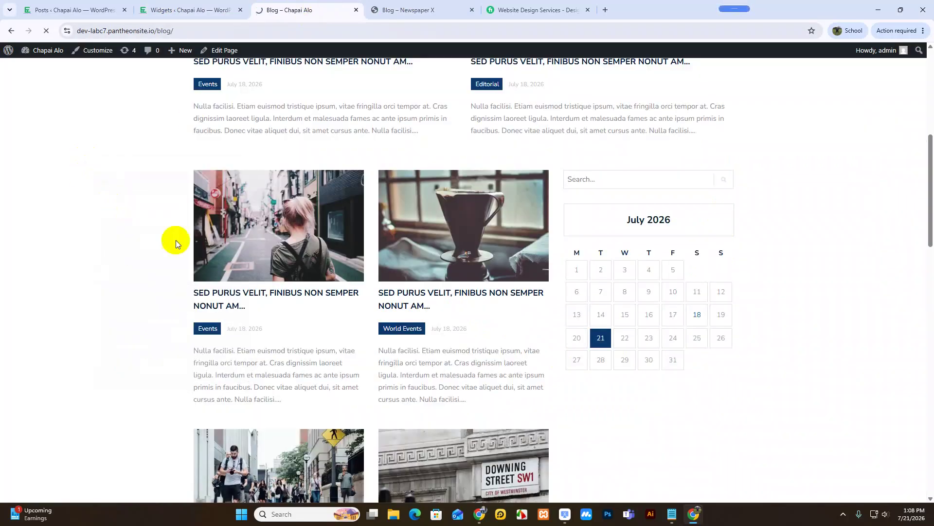
{"action": "scroll", "coordinate": [627, 405], "scroll_direction": "down", "scroll_amount": 4}
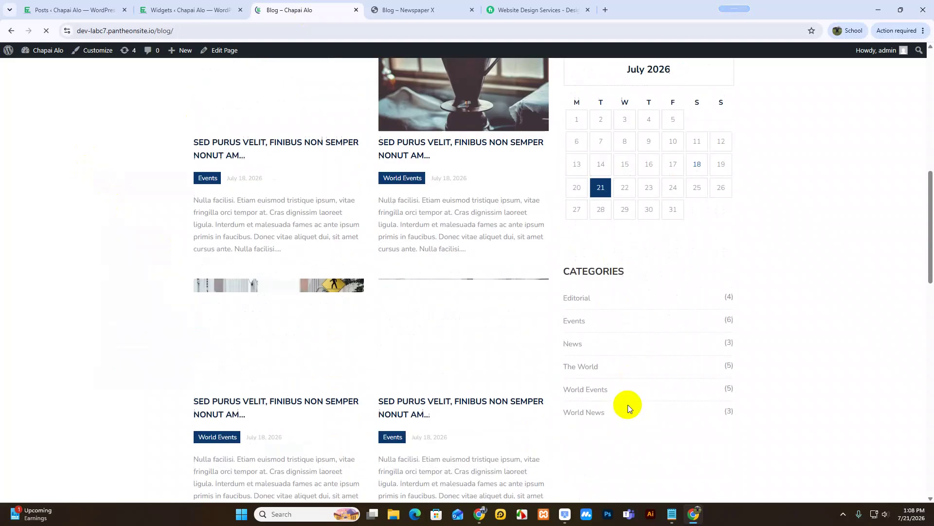
- Copy the "TAGS" heading from the Newspaper X demo blog's sidebar and return to the site's Widgets page
{"action": "left_click", "coordinate": [408, 9]}
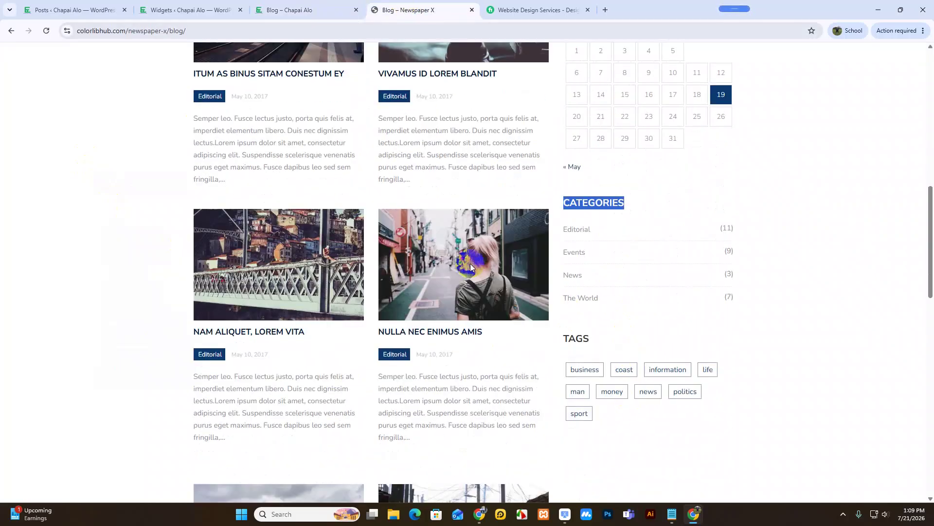
{"action": "scroll", "coordinate": [603, 277], "scroll_direction": "down", "scroll_amount": 3}
{"action": "left_click", "coordinate": [572, 192]}
{"action": "right_click", "coordinate": [573, 191]}
{"action": "left_click", "coordinate": [588, 204]}
{"action": "left_click", "coordinate": [188, 10]}
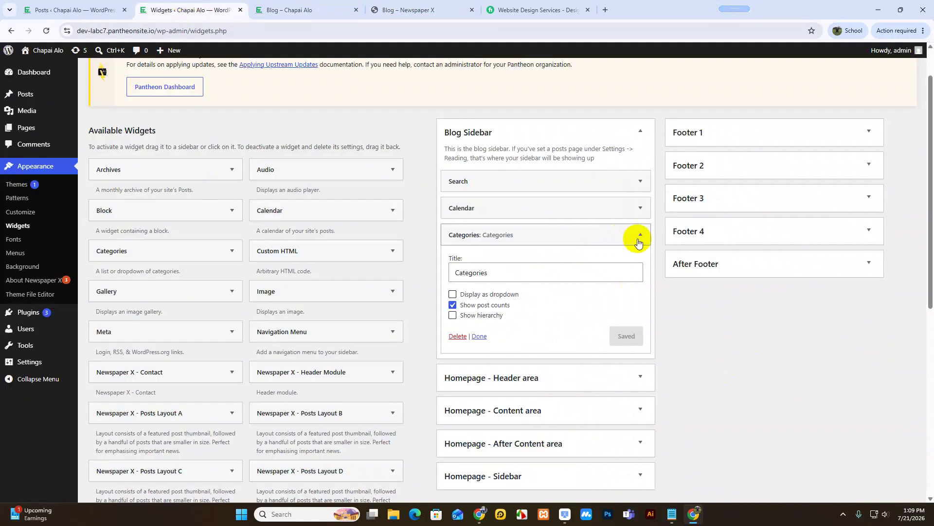
- Collapse the Categories widget's settings and add the Tag Cloud widget to the Blog Sidebar area
{"action": "left_click", "coordinate": [640, 234]}
{"action": "scroll", "coordinate": [174, 385], "scroll_direction": "down", "scroll_amount": 5}
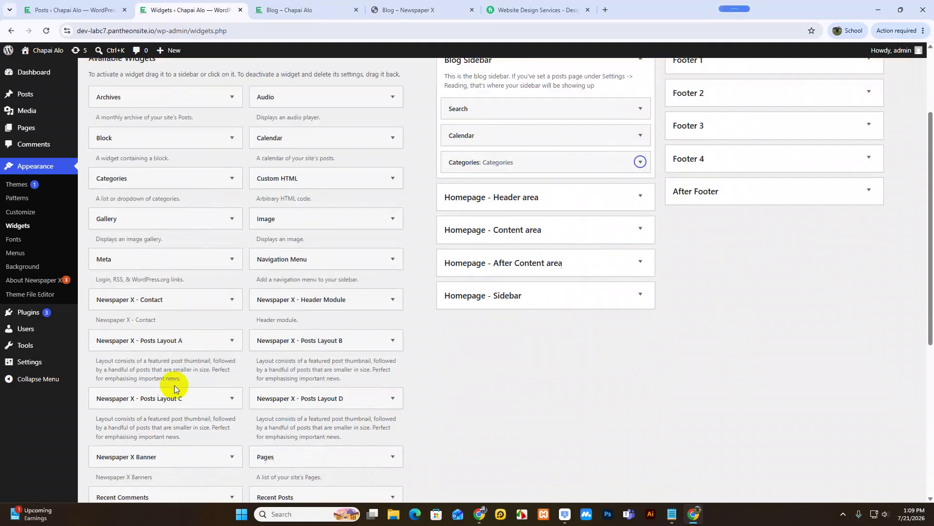
{"action": "scroll", "coordinate": [174, 384], "scroll_direction": "up", "scroll_amount": 5}
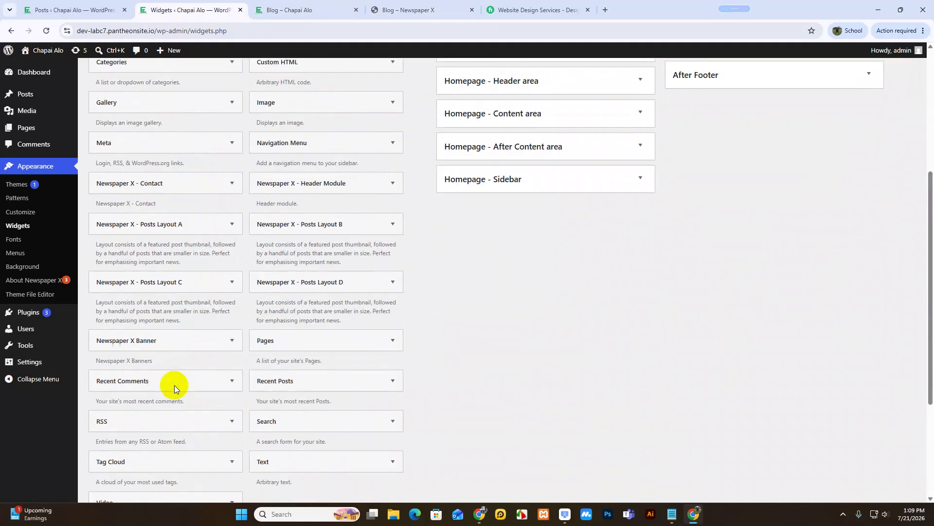
{"action": "scroll", "coordinate": [174, 385], "scroll_direction": "down", "scroll_amount": 5}
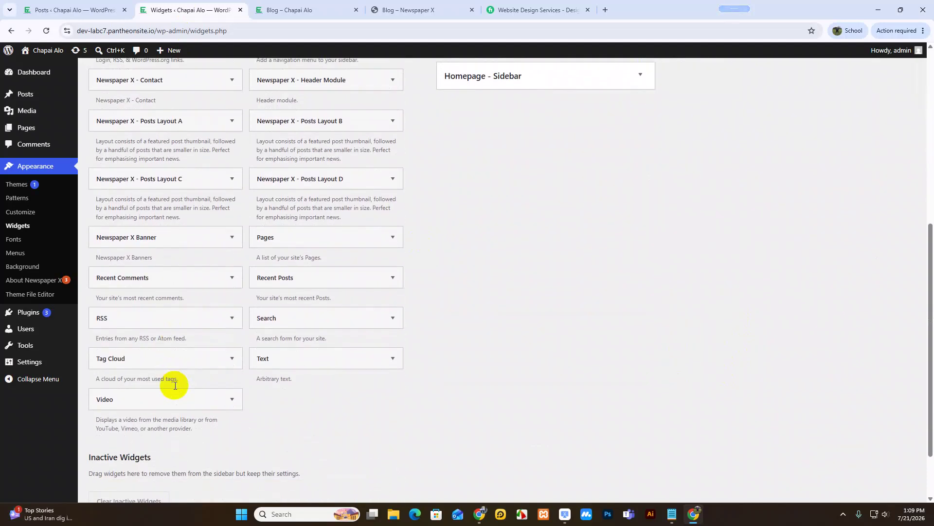
{"action": "left_click", "coordinate": [167, 359]}
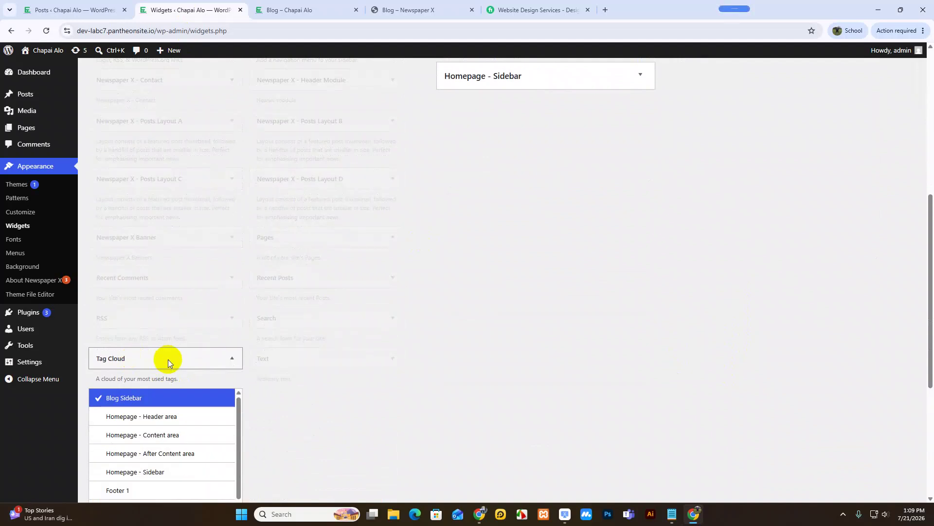
{"action": "scroll", "coordinate": [317, 401], "scroll_direction": "down", "scroll_amount": 5}
{"action": "left_click", "coordinate": [184, 307]}
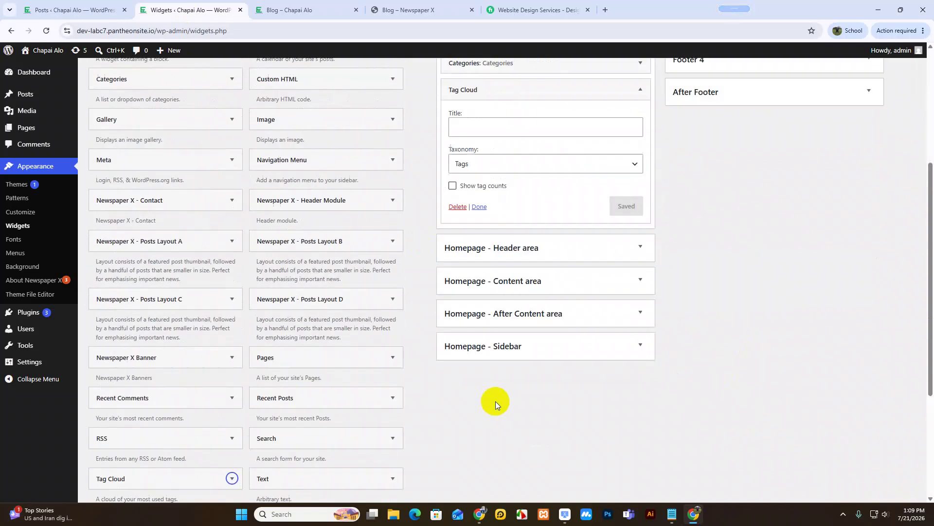
- Title the Tag Cloud widget "Tags" using the copied heading, and save it
{"action": "left_click", "coordinate": [467, 226]}
{"action": "right_click", "coordinate": [467, 227]}
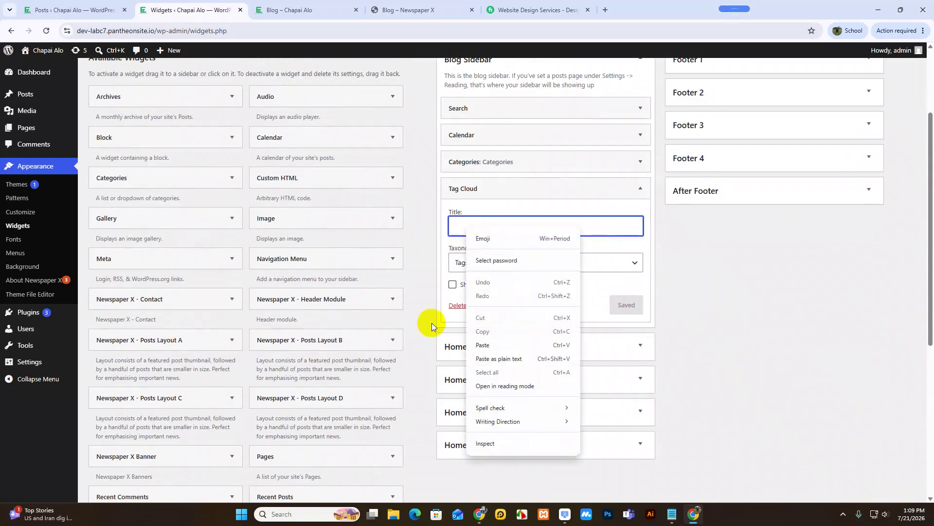
{"action": "left_click", "coordinate": [482, 345]}
{"action": "left_click", "coordinate": [635, 310]}
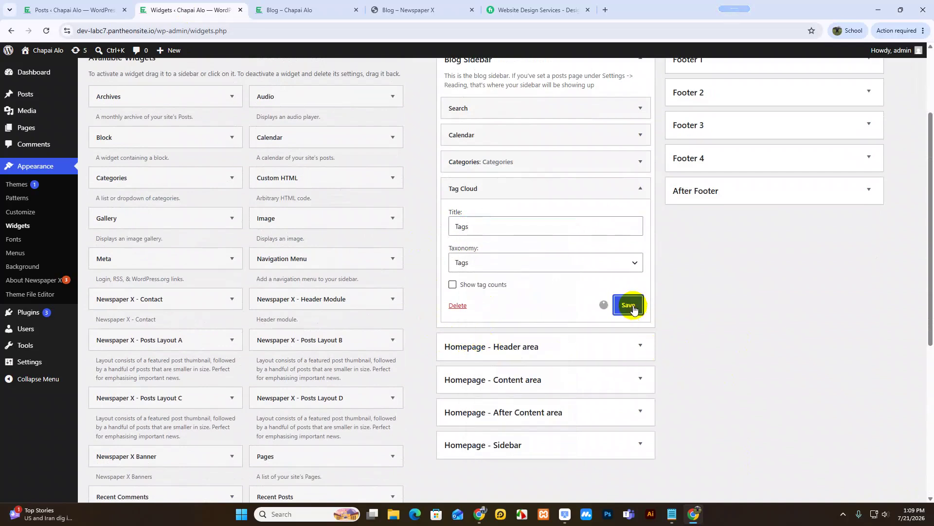
- Reload the Chapai Alo blog page and check the Tags section in its sidebar
{"action": "left_click", "coordinate": [309, 9]}
{"action": "right_click", "coordinate": [118, 129]}
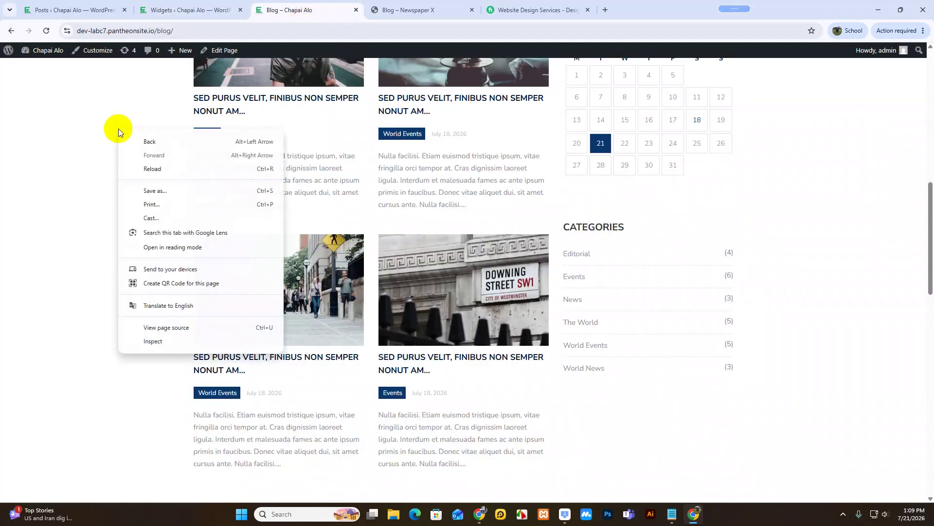
{"action": "left_click", "coordinate": [124, 167]}
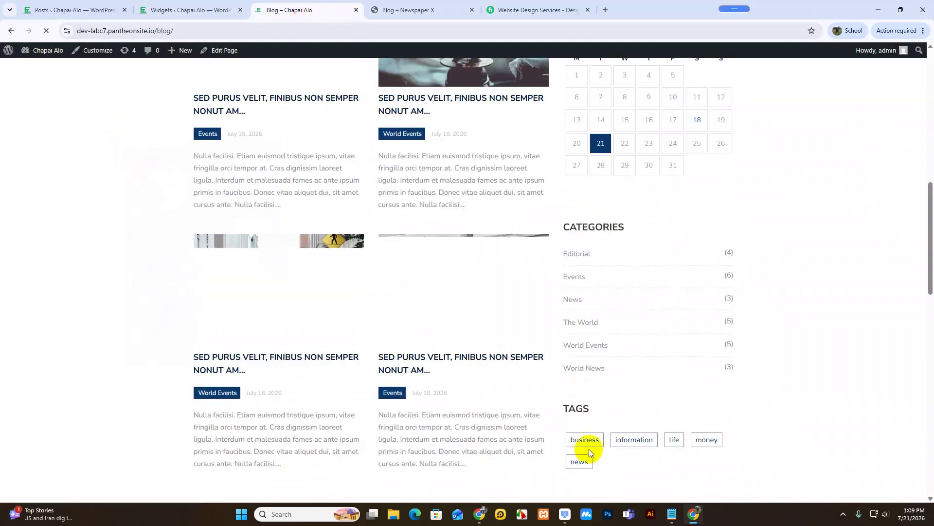
{"action": "scroll", "coordinate": [628, 450], "scroll_direction": "up", "scroll_amount": 15}
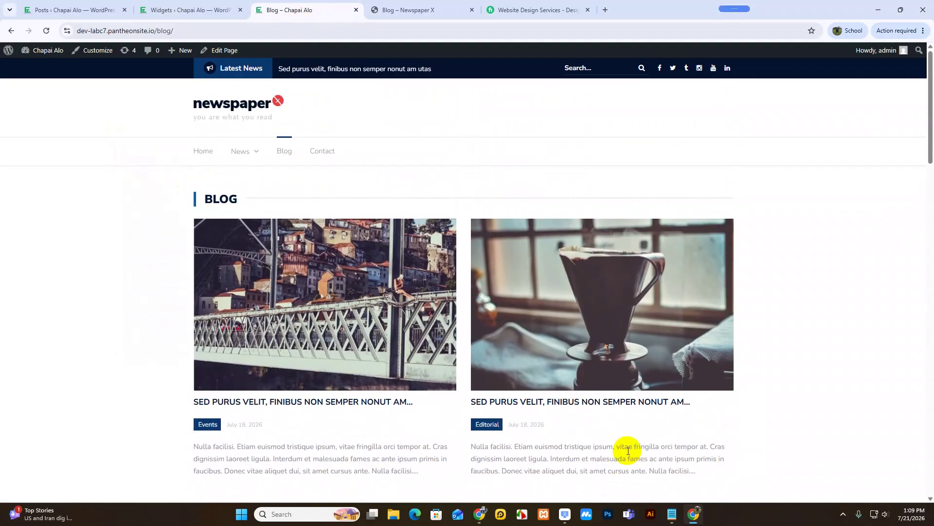
- Open the site's Events category page under News and look through its posts and sidebar
{"action": "mouse_move", "coordinate": [253, 141]}
{"action": "left_click", "coordinate": [259, 217]}
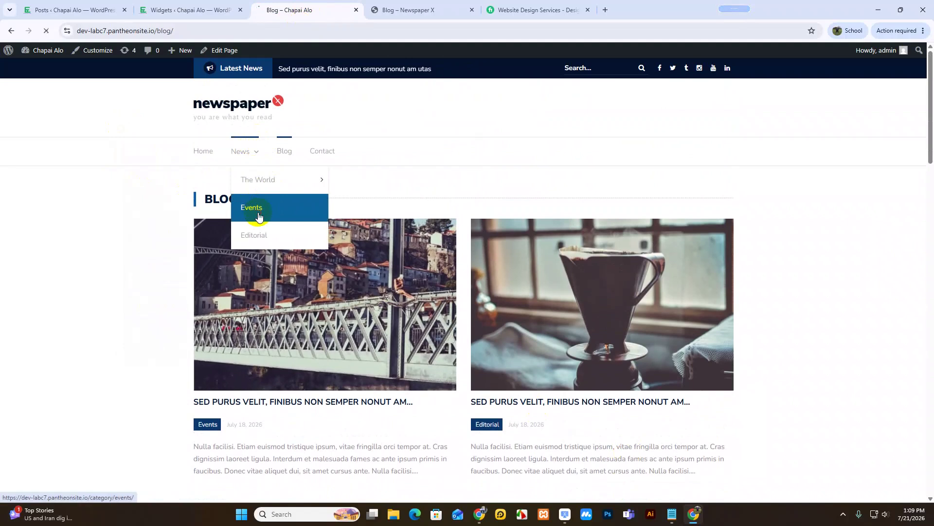
{"action": "scroll", "coordinate": [539, 332], "scroll_direction": "down", "scroll_amount": 4}
{"action": "scroll", "coordinate": [539, 332], "scroll_direction": "down", "scroll_amount": 12}
{"action": "scroll", "coordinate": [538, 331], "scroll_direction": "up", "scroll_amount": 8}
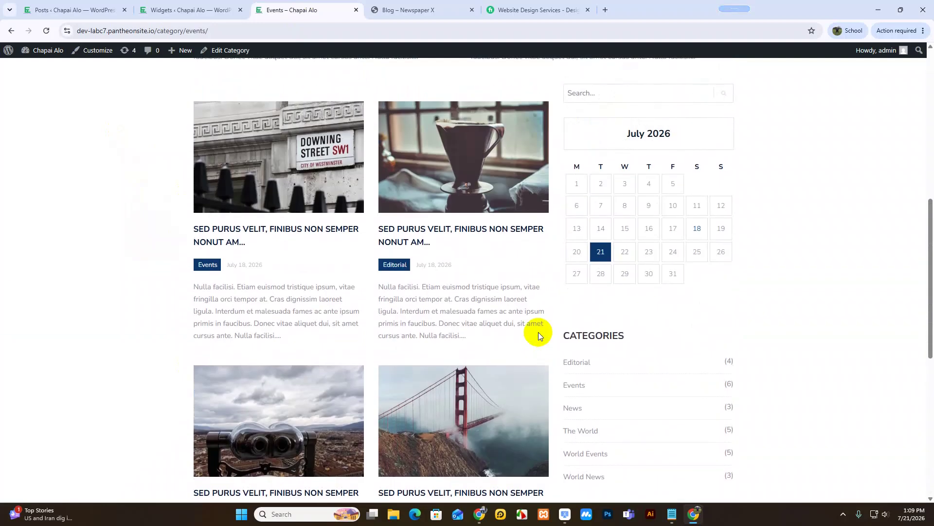
{"action": "scroll", "coordinate": [538, 332], "scroll_direction": "up", "scroll_amount": 10}
- Open the Contact page on both the Chapai Alo site and the Newspaper X demo, and copy the demo page's body text
{"action": "left_click", "coordinate": [313, 154]}
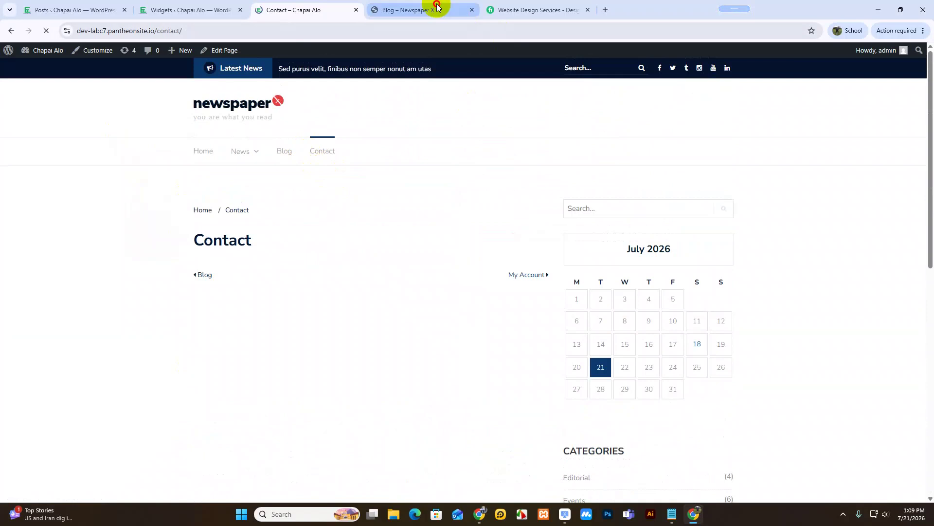
{"action": "left_click", "coordinate": [418, 10]}
{"action": "scroll", "coordinate": [460, 198], "scroll_direction": "up", "scroll_amount": 10}
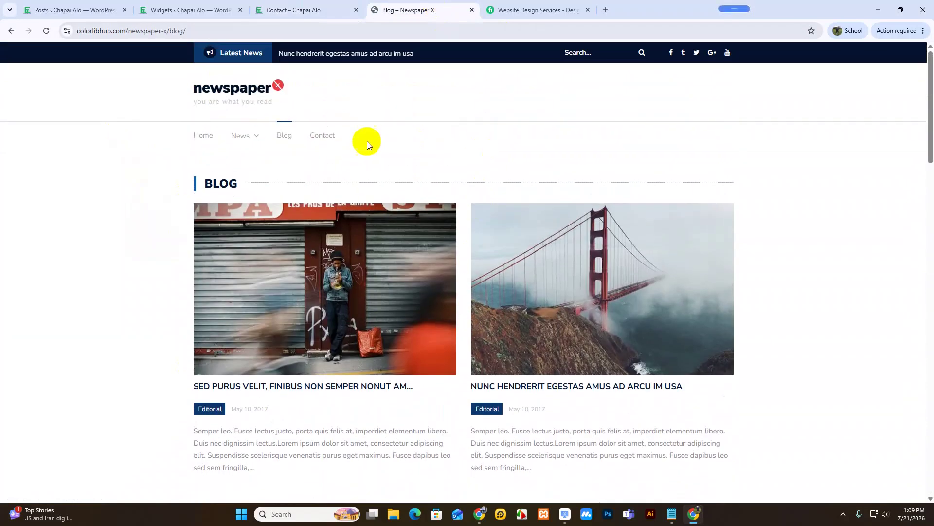
{"action": "left_click", "coordinate": [328, 141]}
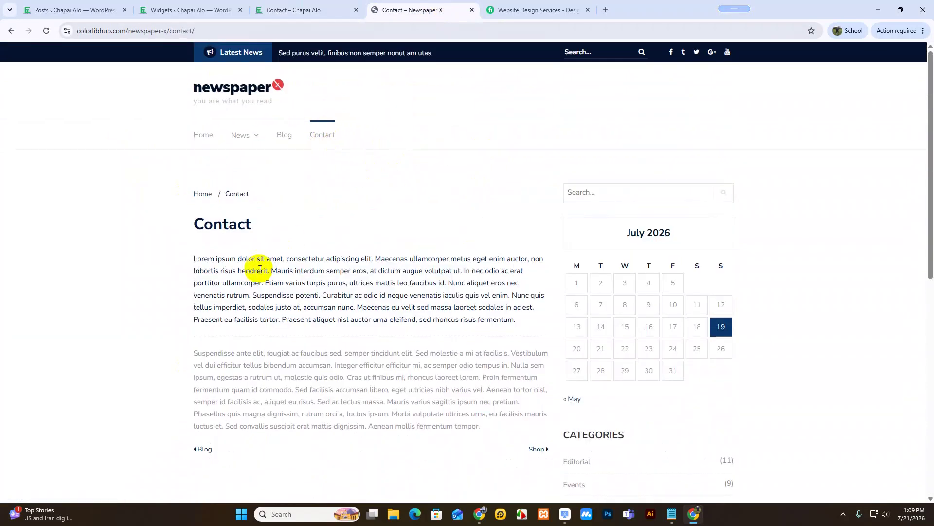
{"action": "scroll", "coordinate": [237, 317], "scroll_direction": "down", "scroll_amount": 2}
{"action": "left_click_drag", "start_coordinate": [195, 164], "coordinate": [481, 336]}
{"action": "key", "text": "ctrl+c"}
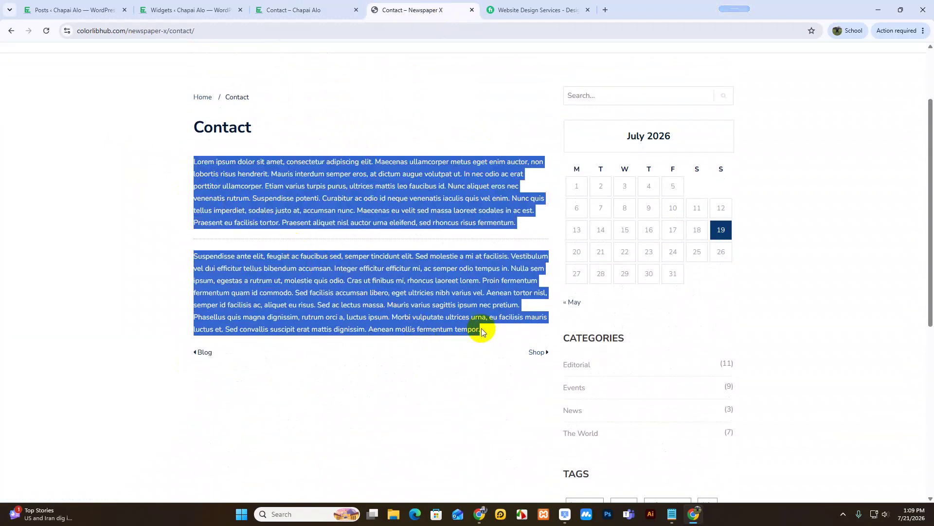
- Open the site's Contact page for editing, paste the copied demo text into its empty body and update the page
{"action": "left_click", "coordinate": [63, 9]}
{"action": "mouse_move", "coordinate": [33, 176]}
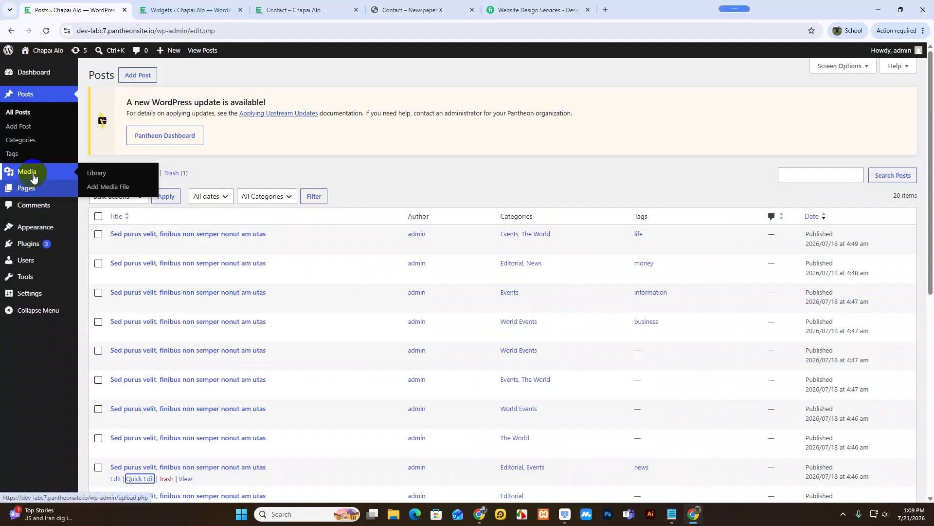
{"action": "left_click", "coordinate": [98, 189]}
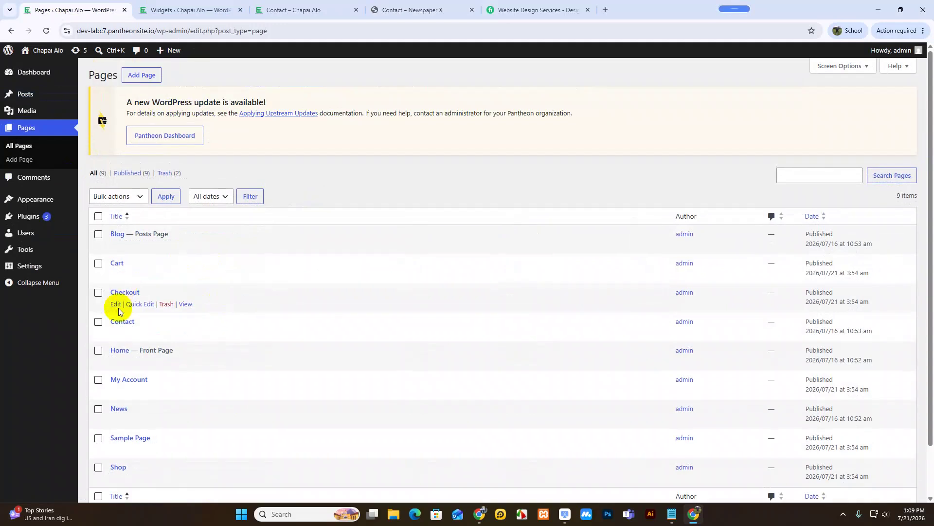
{"action": "left_click", "coordinate": [116, 306]}
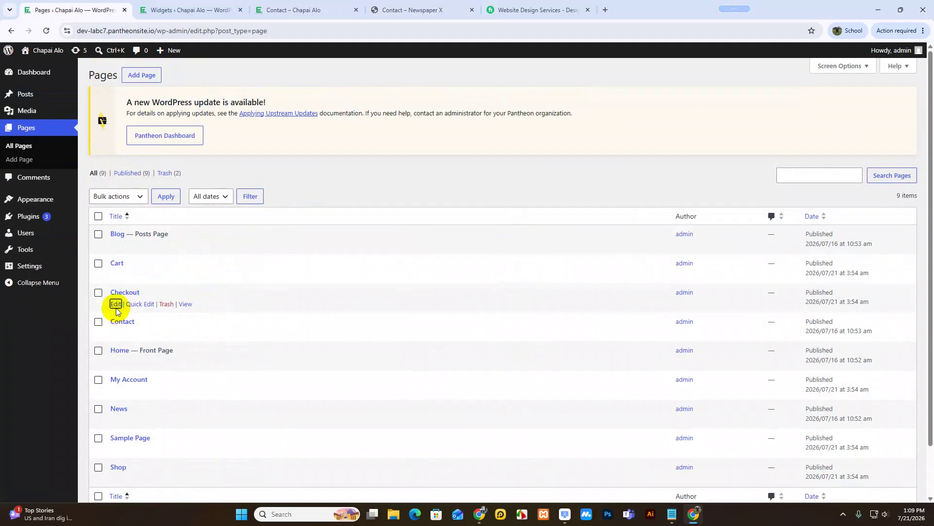
{"action": "left_click", "coordinate": [114, 333]}
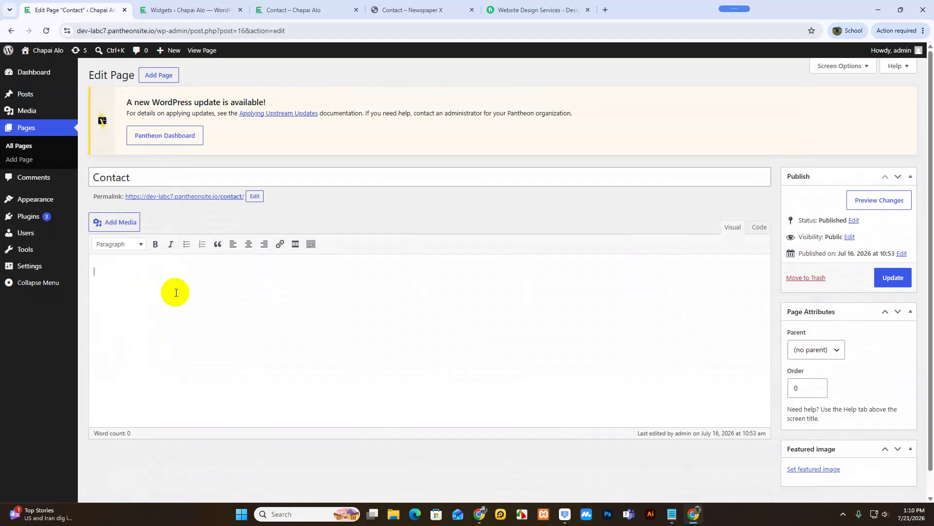
{"action": "key", "text": "ctrl+v"}
{"action": "left_click", "coordinate": [886, 287]}
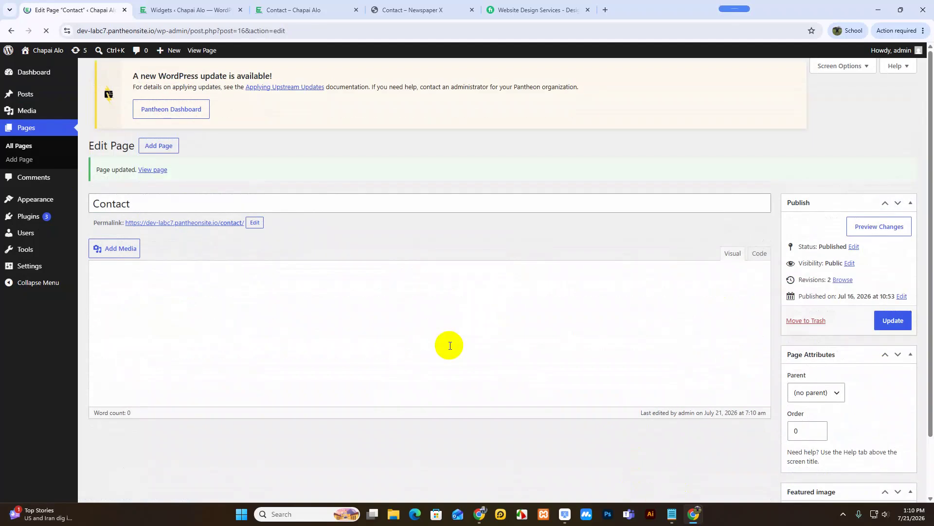
- Reload the Chapai Alo Contact page, look through its text and sidebar, and go to the site's Home page
{"action": "left_click", "coordinate": [292, 10]}
{"action": "right_click", "coordinate": [72, 144]}
{"action": "left_click", "coordinate": [93, 182]}
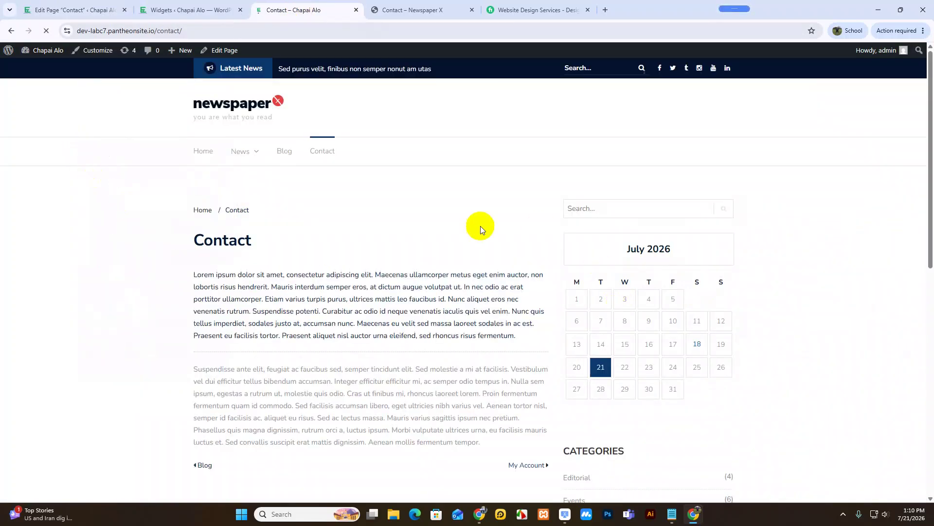
{"action": "scroll", "coordinate": [446, 383], "scroll_direction": "down", "scroll_amount": 15}
{"action": "scroll", "coordinate": [450, 385], "scroll_direction": "up", "scroll_amount": 14}
{"action": "scroll", "coordinate": [451, 384], "scroll_direction": "up", "scroll_amount": 1}
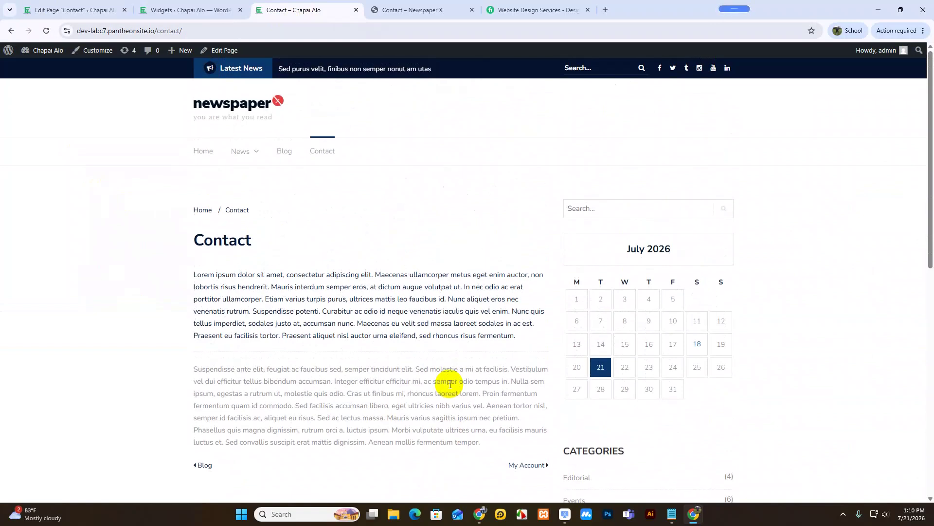
{"action": "left_click", "coordinate": [205, 155]}
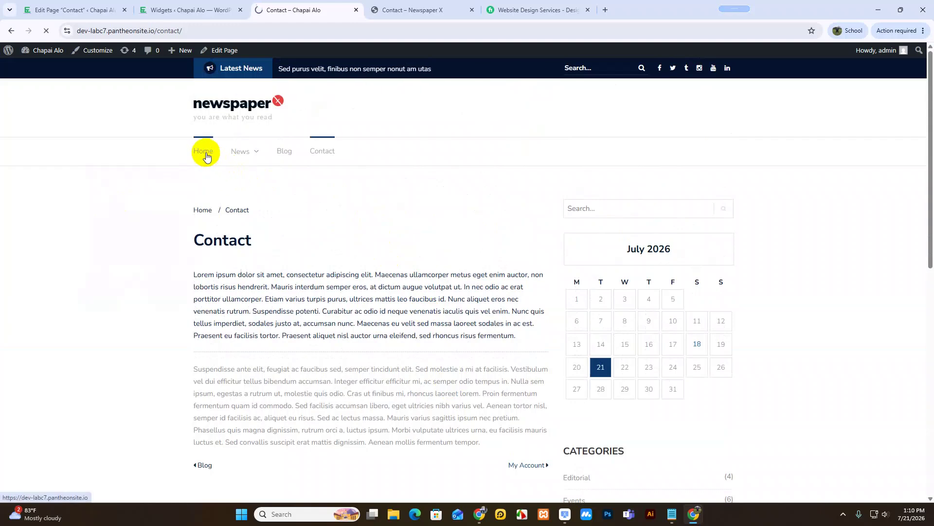